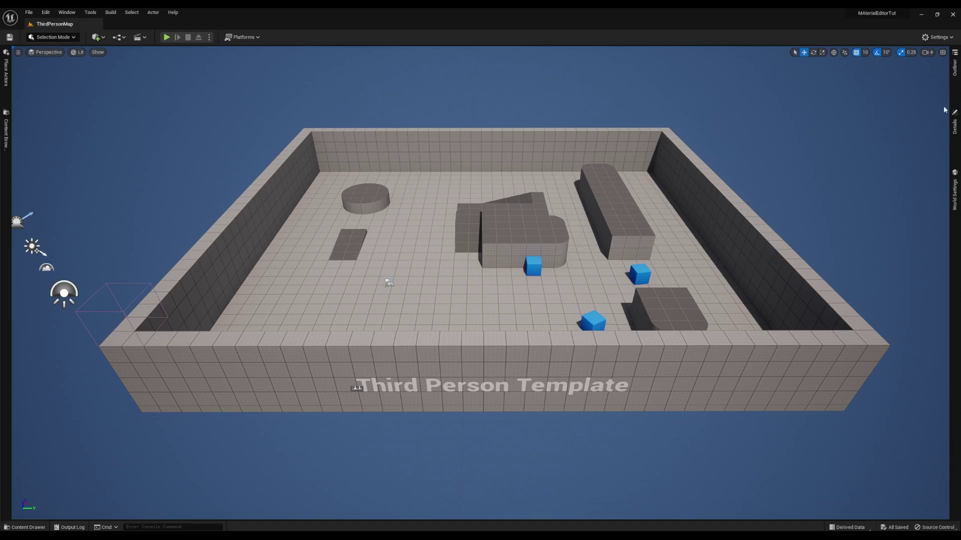
# - Delete all meshes in the Block01, Block02, Block03 and Cylinder folders, from SM_Cube4 to SM_QuarterCylinder14
pyautogui.click(954, 66)
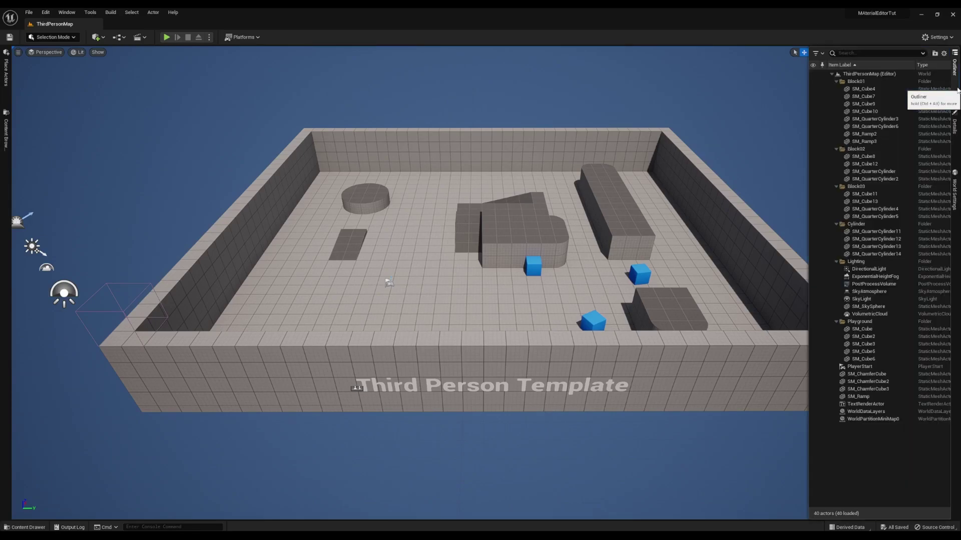
pyautogui.click(878, 89)
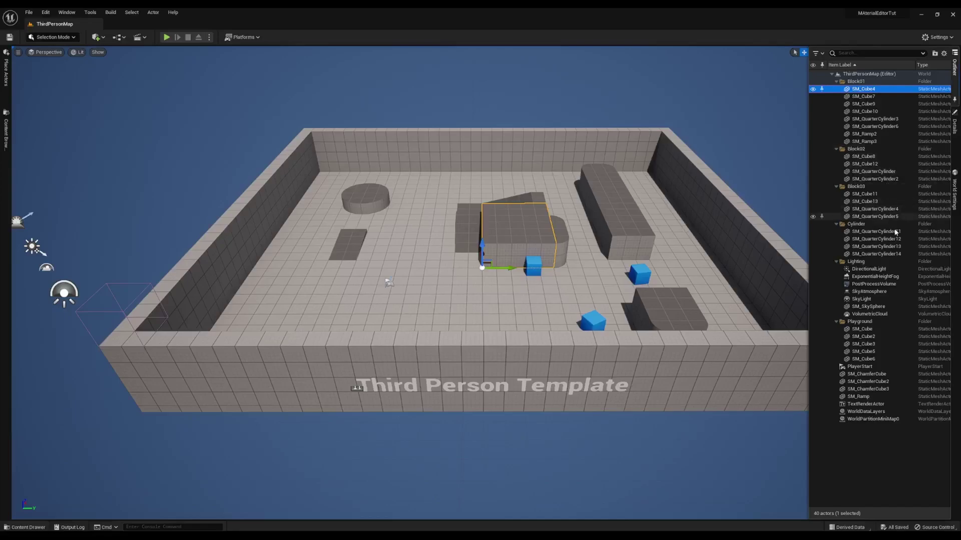
pyautogui.keyDown('shift'); pyautogui.click(885, 254); pyautogui.keyUp('shift')
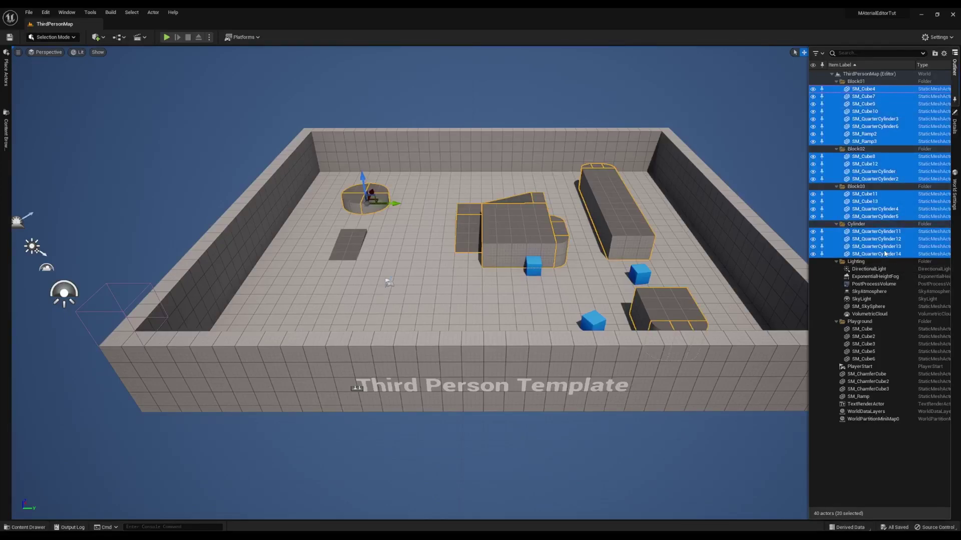
pyautogui.press('Delete')
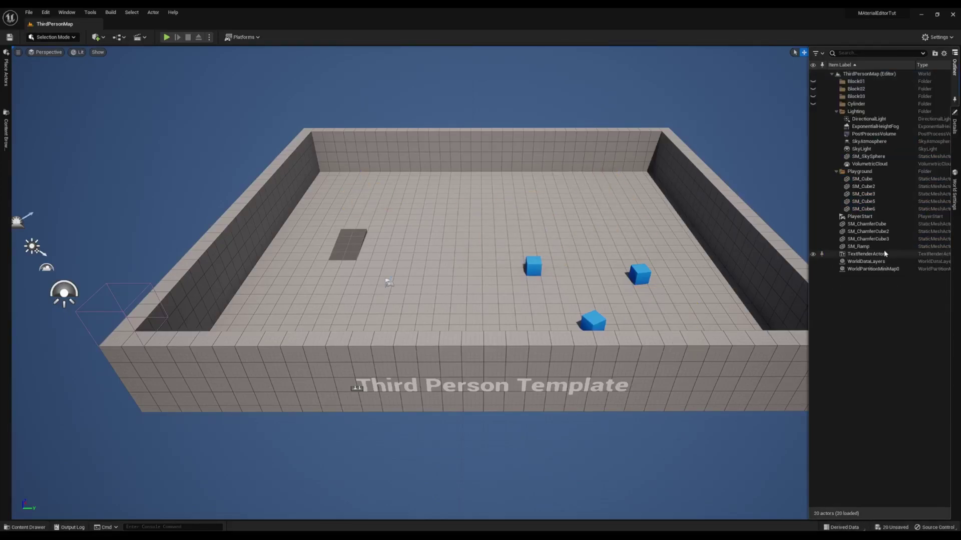
# - Delete the Playground folder's floor and wall meshes, SM_Cube through SM_Cube6
pyautogui.click(871, 173)
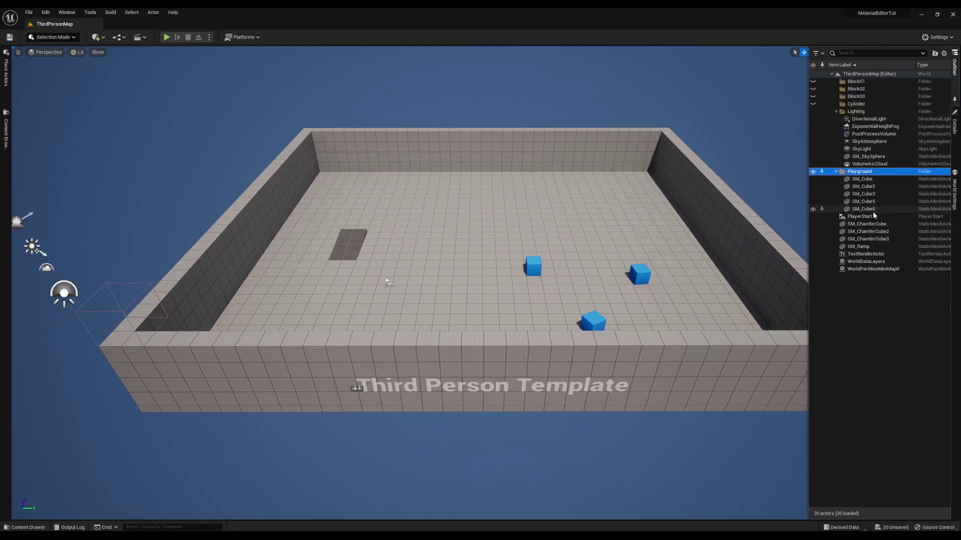
pyautogui.keyDown('shift'); pyautogui.click(871, 209); pyautogui.keyUp('shift')
pyautogui.press('Delete')
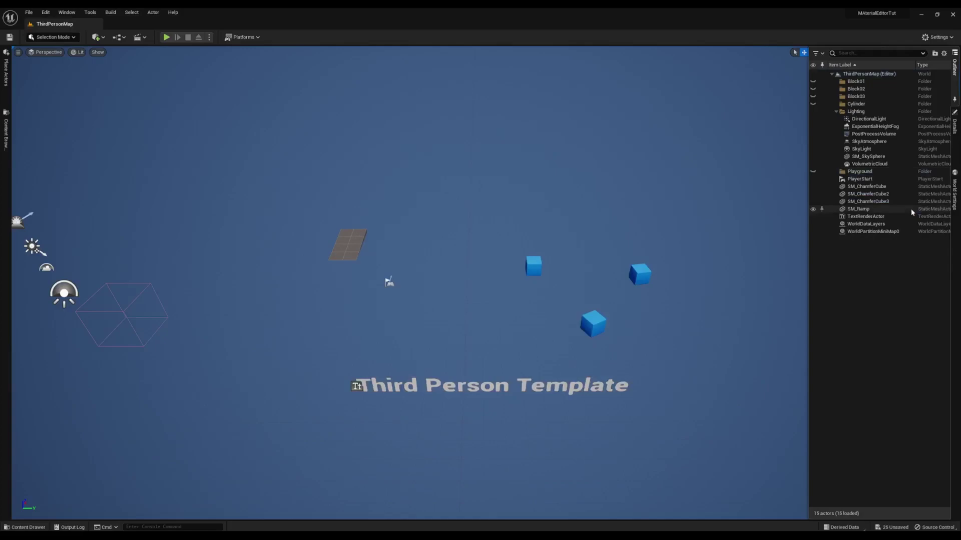
# - Delete the three chamfer cubes, SM_Ramp and the TextRenderActor from the level
pyautogui.click(874, 217)
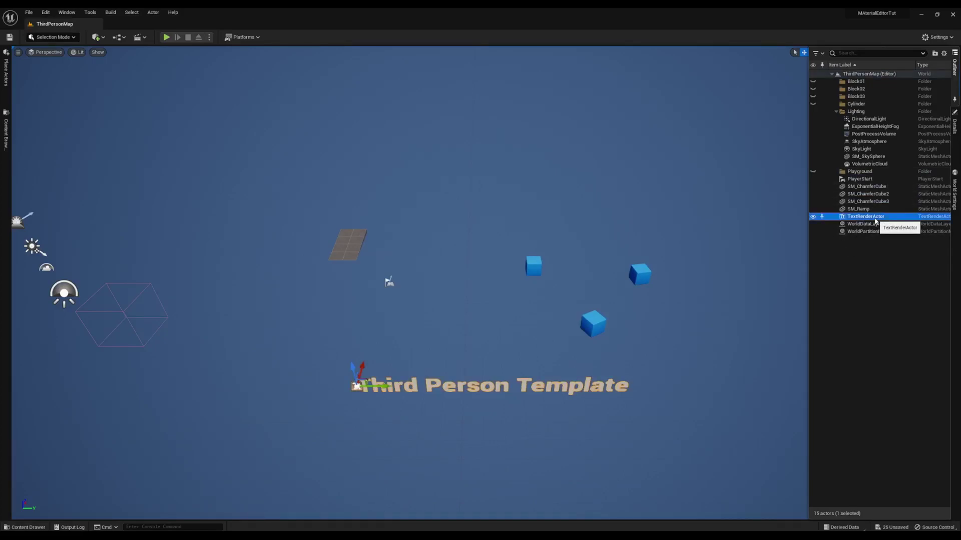
pyautogui.click(867, 187)
pyautogui.keyDown('shift'); pyautogui.click(875, 232); pyautogui.keyUp('shift')
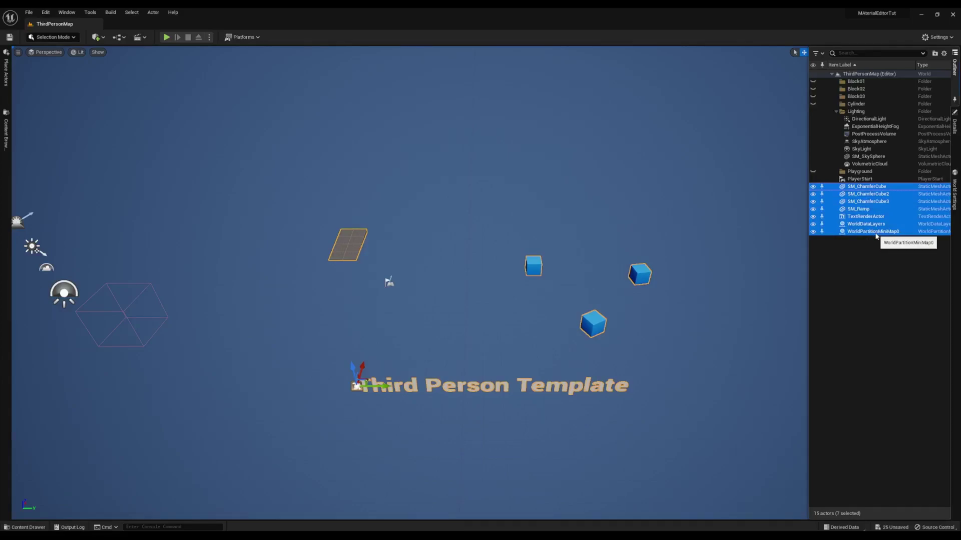
pyautogui.keyDown('ctrl'); pyautogui.click(873, 231); pyautogui.keyUp('ctrl')
pyautogui.press('Delete')
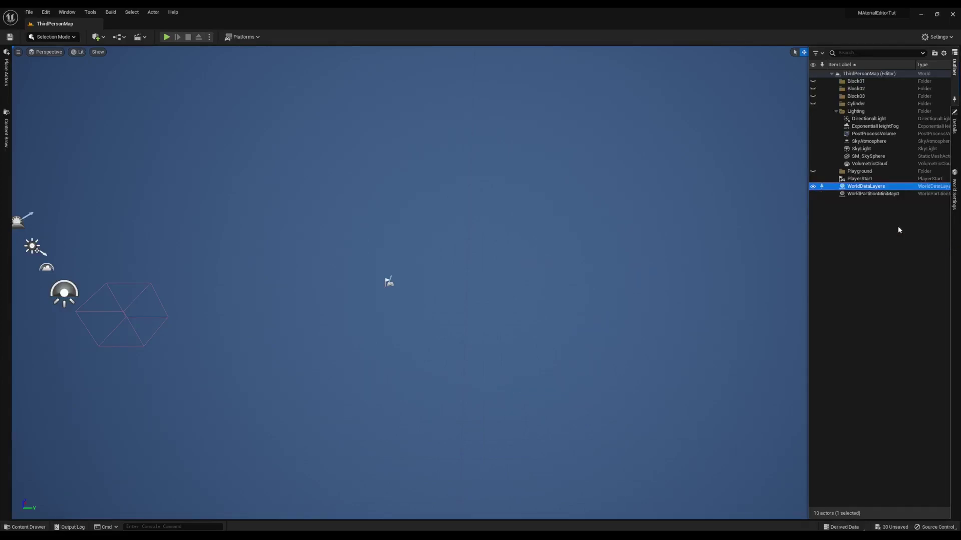
# - Delete the empty Block01, Block02, Block03, Cylinder and Playground folders
pyautogui.click(860, 82)
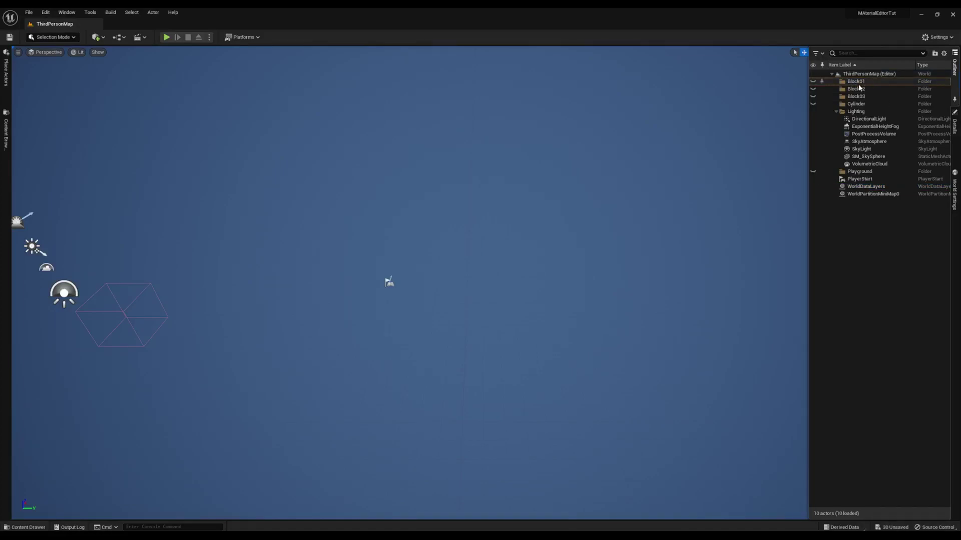
pyautogui.click(858, 83)
pyautogui.press('Delete')
pyautogui.click(855, 83)
pyautogui.press('Delete')
pyautogui.click(854, 83)
pyautogui.press('Delete')
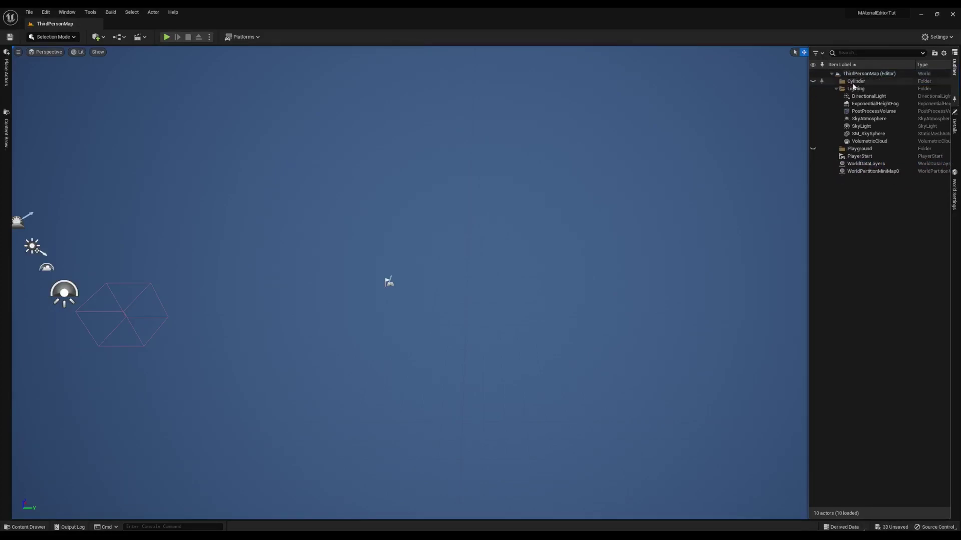
pyautogui.click(854, 83)
pyautogui.press('Delete')
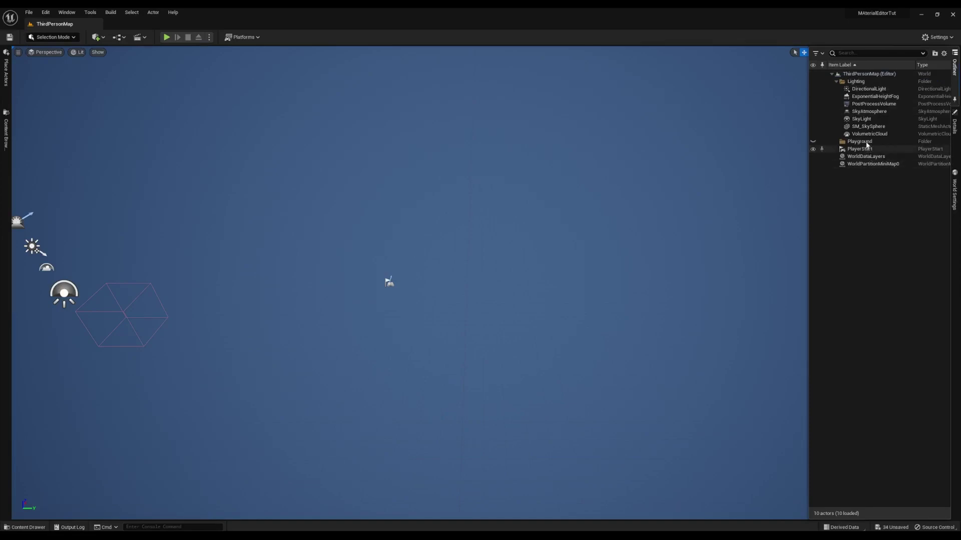
pyautogui.click(845, 142)
pyautogui.press('Delete')
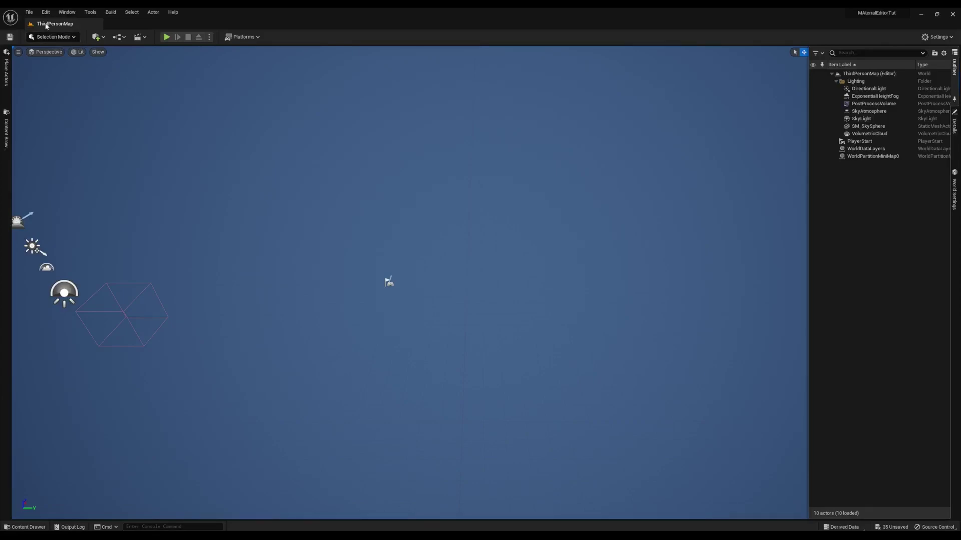
# - Switch the editor to Modeling mode and start the CubeGrid tool
pyautogui.click(74, 39)
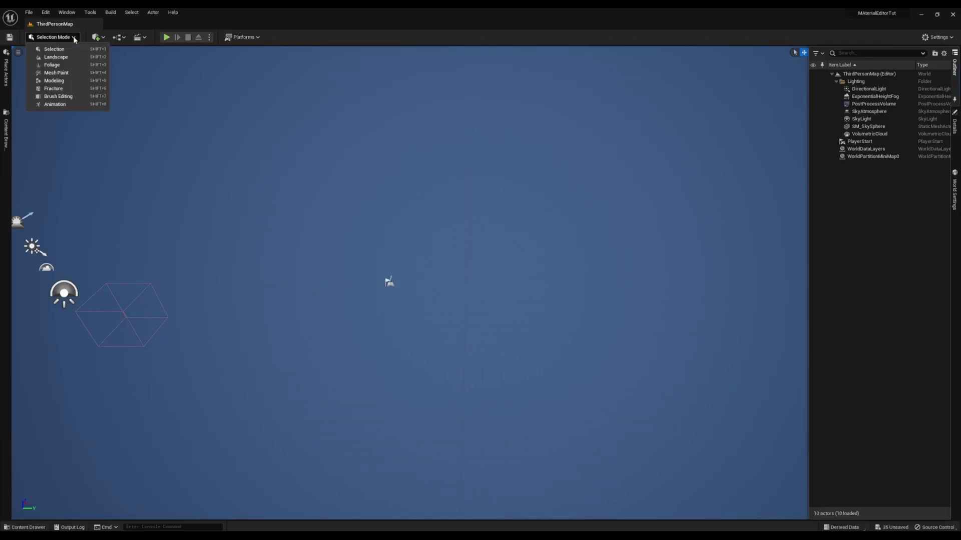
pyautogui.click(76, 87)
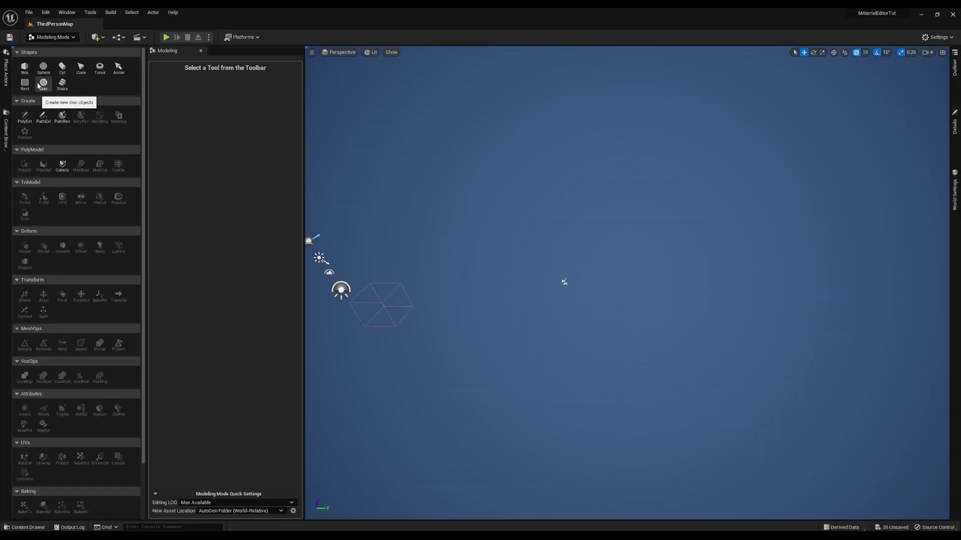
pyautogui.hotkey('shift', '1')
pyautogui.hotkey('shift', '5')
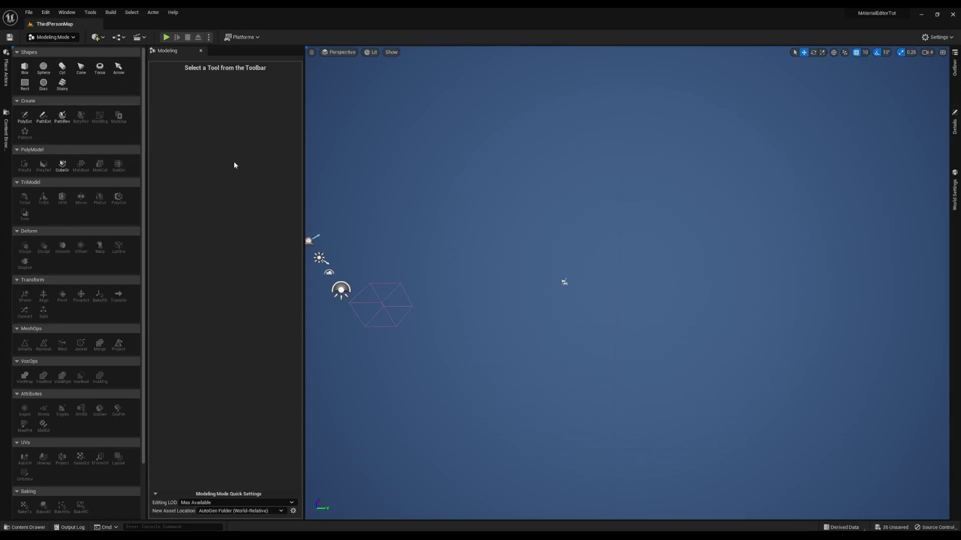
pyautogui.click(62, 167)
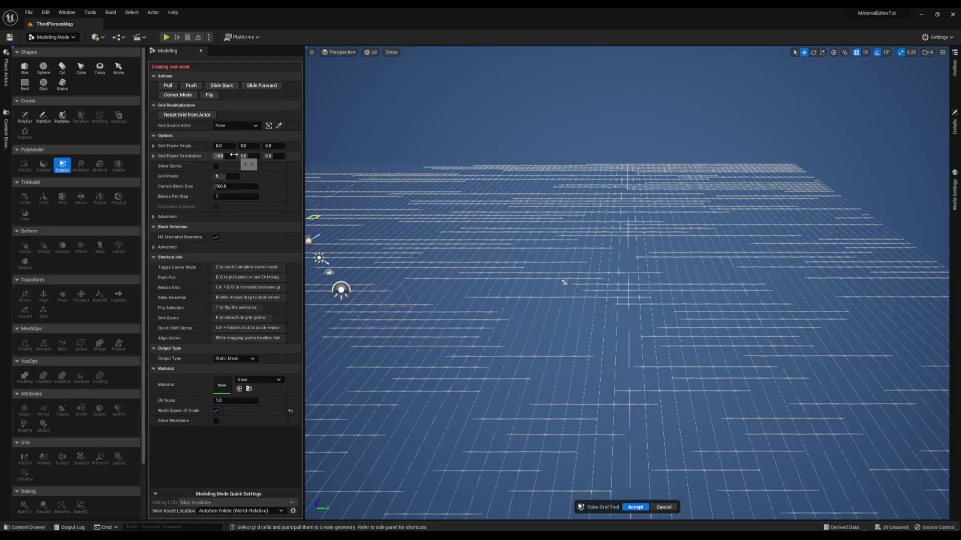
# - Try tilting the grid frame and moving its origin with the gizmo, and reset orientation, gizmo display and origin to their defaults
pyautogui.moveTo(243, 156); pyautogui.dragTo(242, 155)
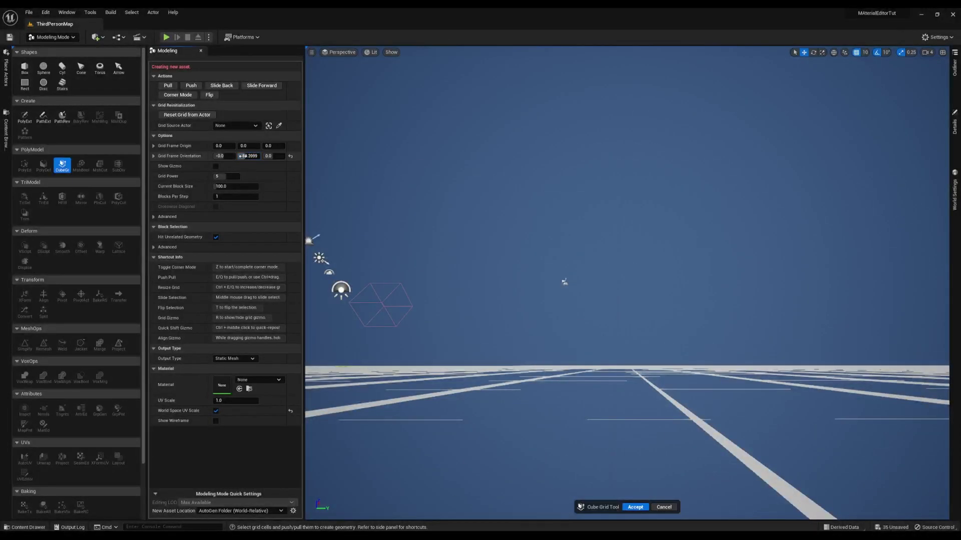
pyautogui.click(290, 157)
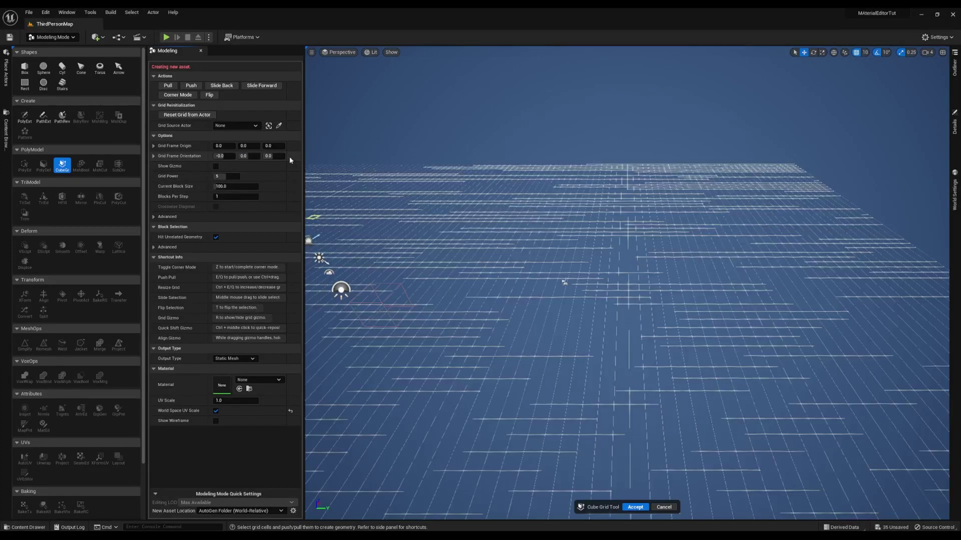
pyautogui.click(216, 165)
pyautogui.moveTo(459, 299); pyautogui.dragTo(417, 312, button='right')
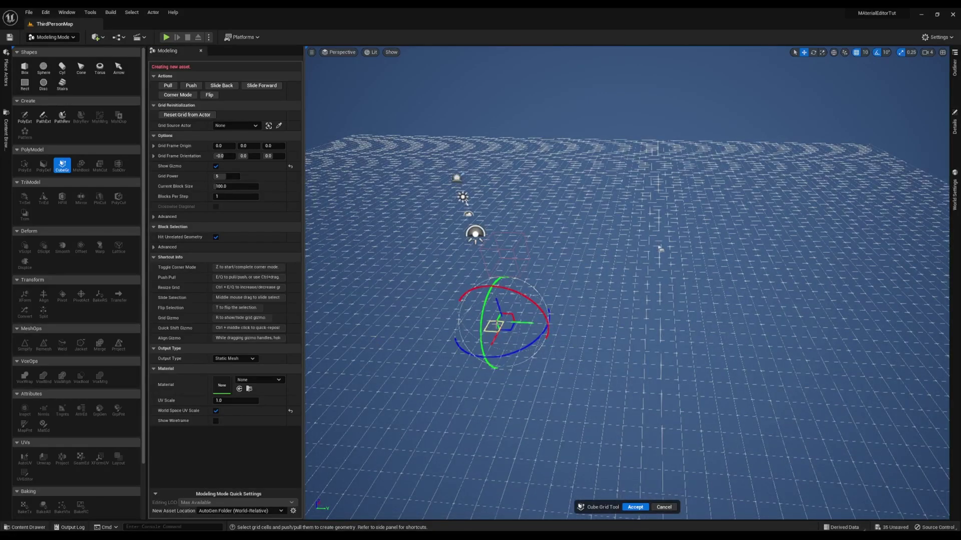
pyautogui.moveTo(498, 320); pyautogui.dragTo(516, 311)
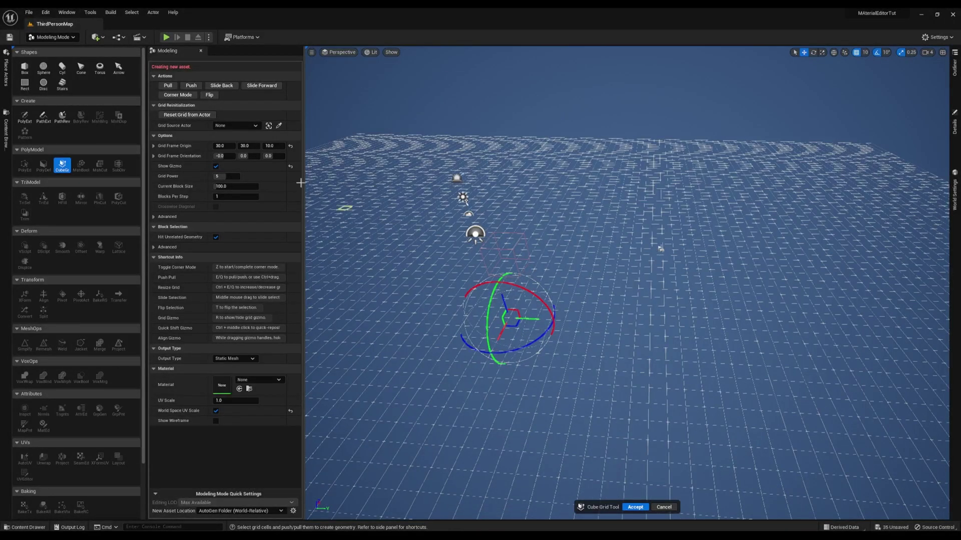
pyautogui.click(290, 166)
pyautogui.click(290, 145)
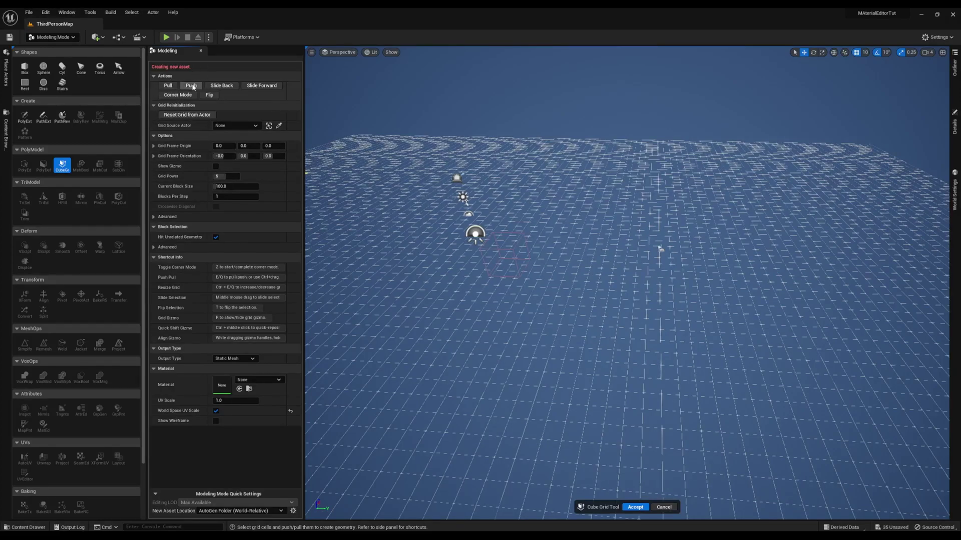
# - Select a rectangular patch of cells on the ground grid and pull it up one 100-unit block
pyautogui.scroll(5, 660, 249)
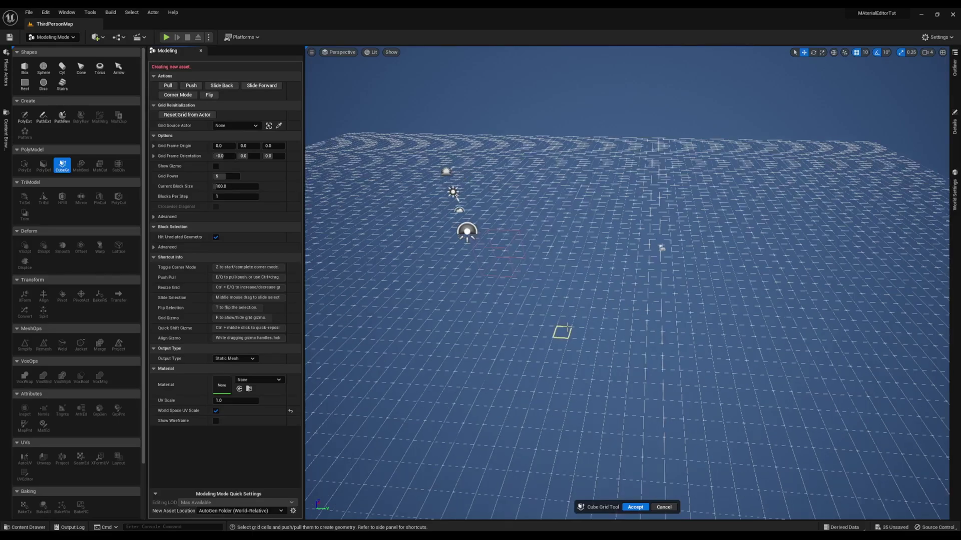
pyautogui.moveTo(625, 293); pyautogui.dragTo(568, 303, button='right')
pyautogui.keyDown('alt'); pyautogui.moveTo(766, 228); pyautogui.dragTo(747, 264); pyautogui.keyUp('alt')
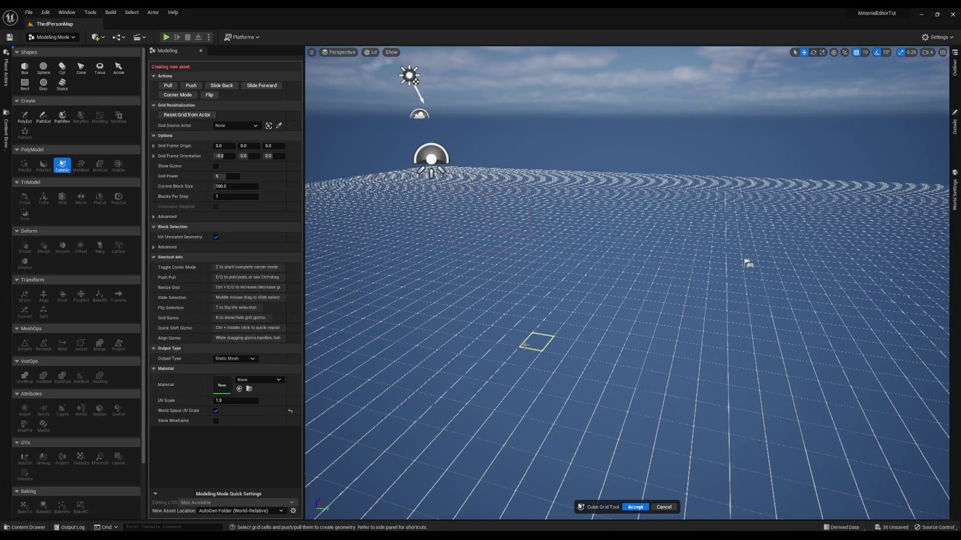
pyautogui.moveTo(476, 334); pyautogui.dragTo(649, 422)
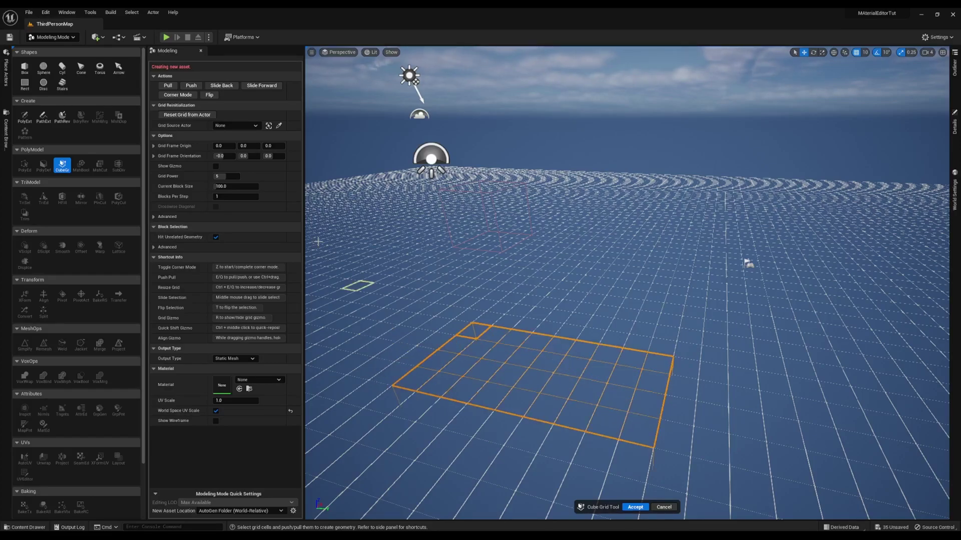
pyautogui.click(167, 90)
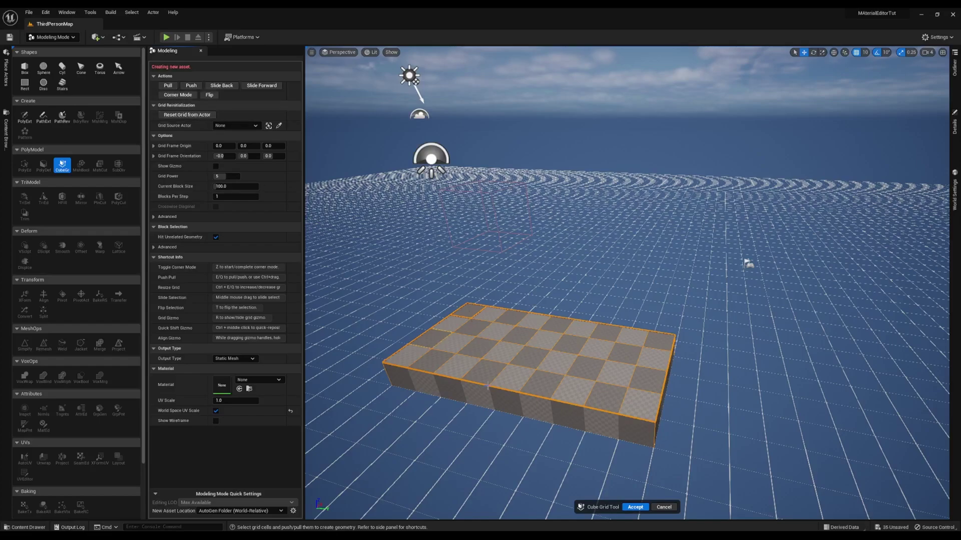
# - Pull the selected top face up several more blocks to make a tall box
pyautogui.click(170, 87)
pyautogui.click(170, 87)
pyautogui.click(170, 86)
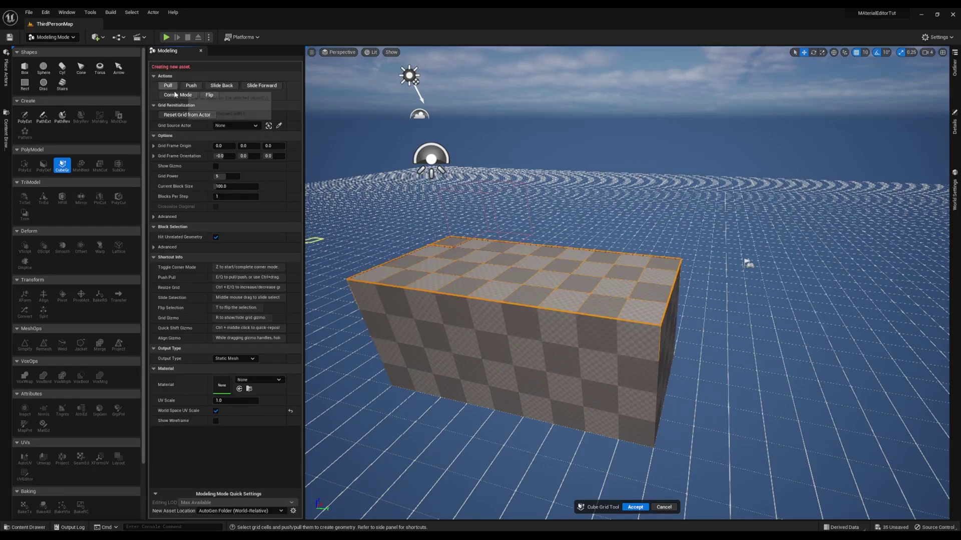
pyautogui.click(170, 86)
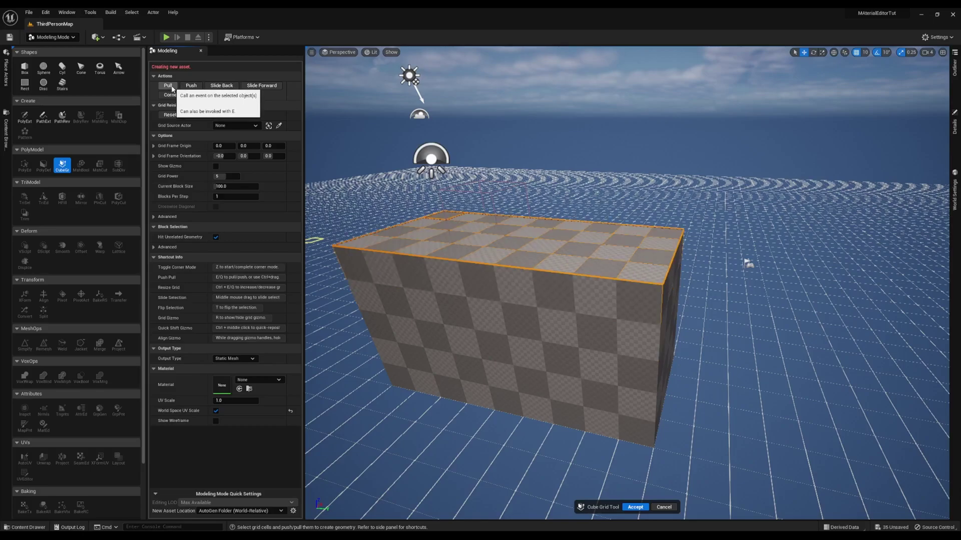
pyautogui.click(171, 86)
pyautogui.click(170, 87)
pyautogui.click(170, 87)
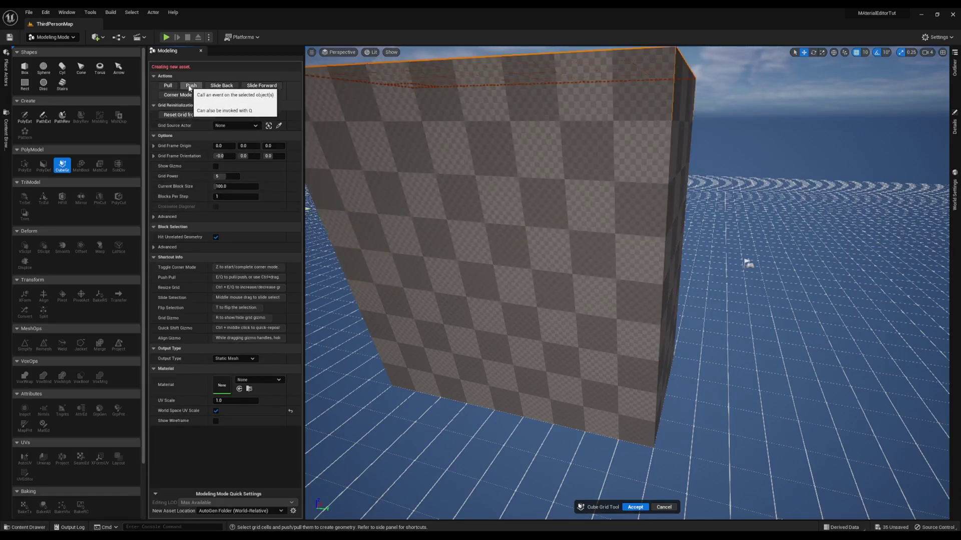
# - Push the box's top face down until the box is two blocks high
pyautogui.click(190, 87)
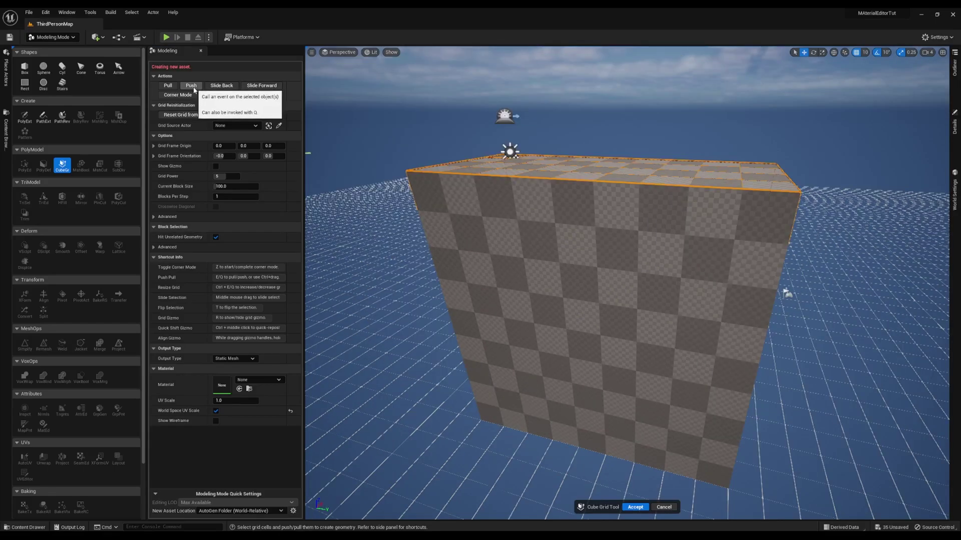
pyautogui.click(193, 88)
pyautogui.click(193, 88)
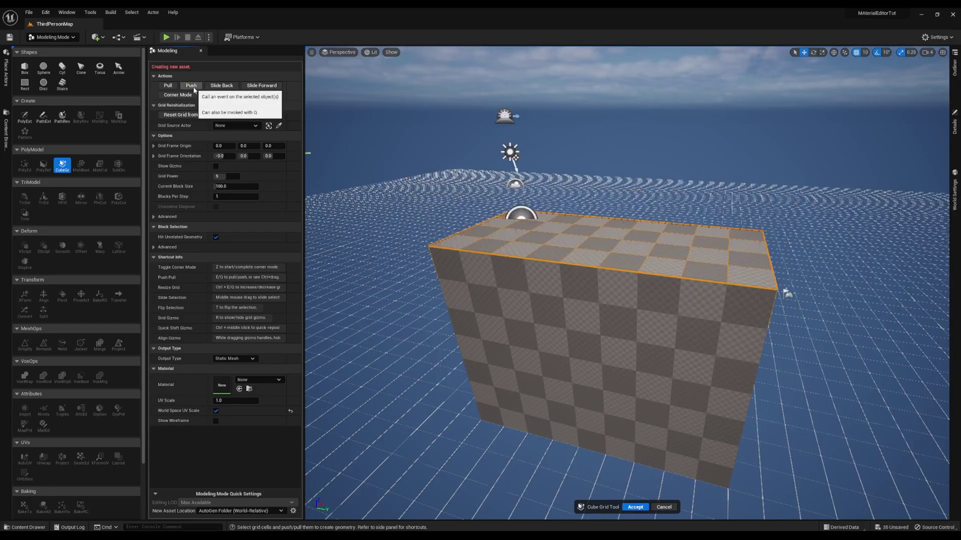
pyautogui.click(193, 88)
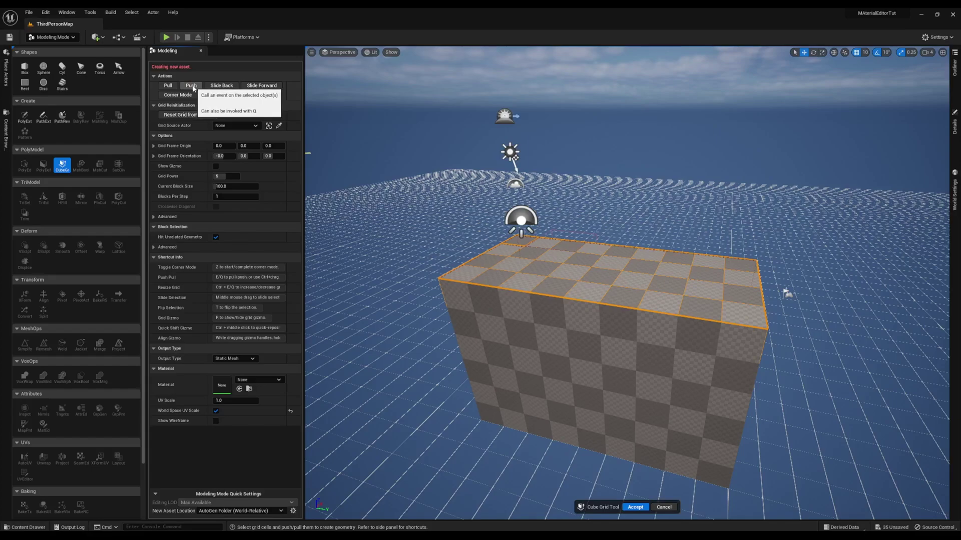
pyautogui.press('q')
pyautogui.press('q')
pyautogui.press('q')
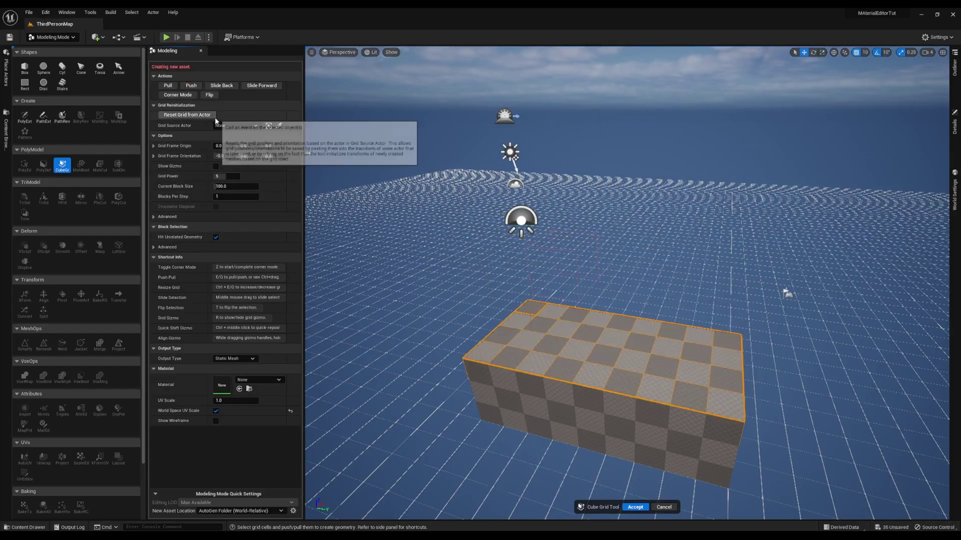
# - Raise the box's top face again to a height of about five blocks
pyautogui.press('e')
pyautogui.press('e')
pyautogui.press('e')
pyautogui.moveTo(626, 356); pyautogui.dragTo(651, 326, button='right')
pyautogui.press('q')
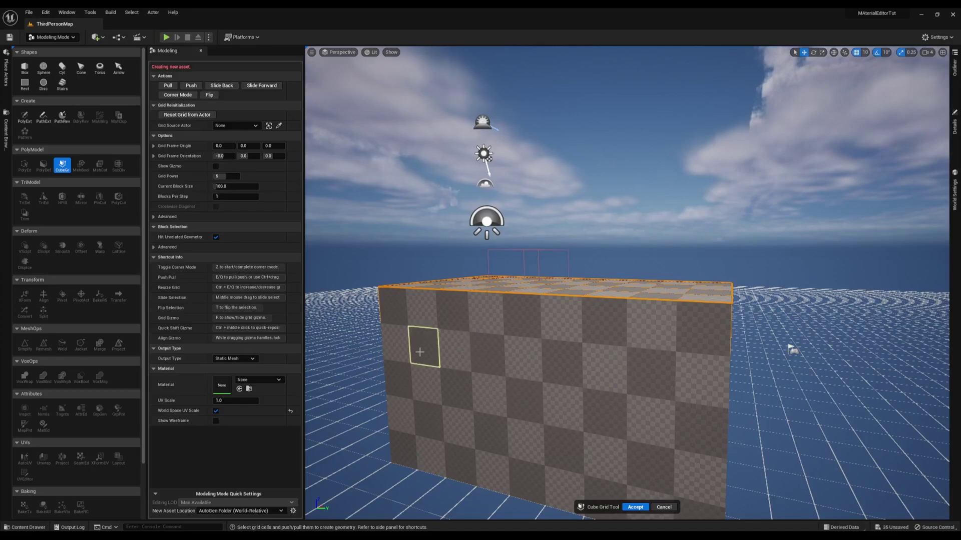
# - Select a five-by-three patch of cells on the box's side face and push it all the way through to cut an opening
pyautogui.moveTo(453, 343); pyautogui.dragTo(622, 456)
pyautogui.moveTo(635, 460)
pyautogui.mouseDown(button='right')
pyautogui.moveTo(751, 478)
pyautogui.moveTo(635, 478)
pyautogui.moveTo(635, 461)
pyautogui.mouseUp(button='right')
pyautogui.press('a')
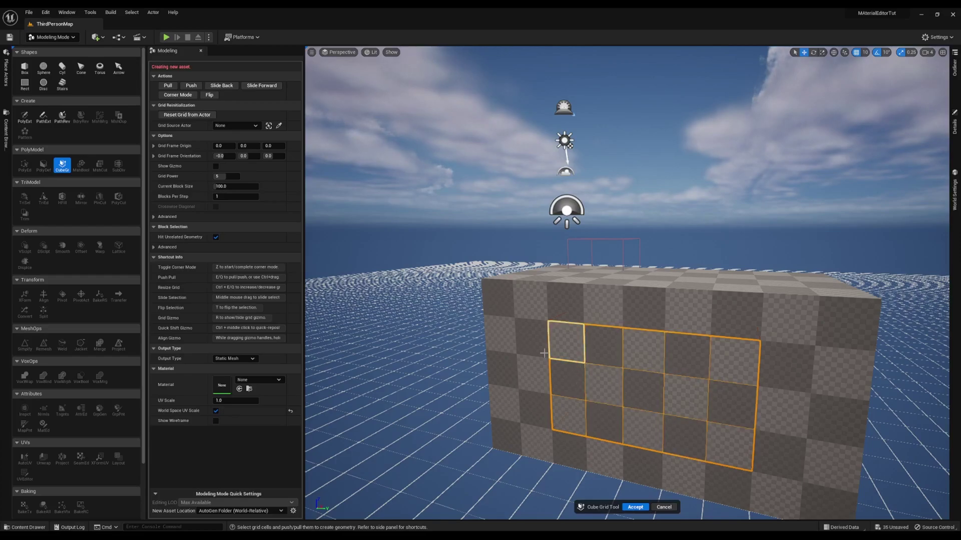
pyautogui.press('q')
pyautogui.press('q')
pyautogui.press('q')
pyautogui.press('q')
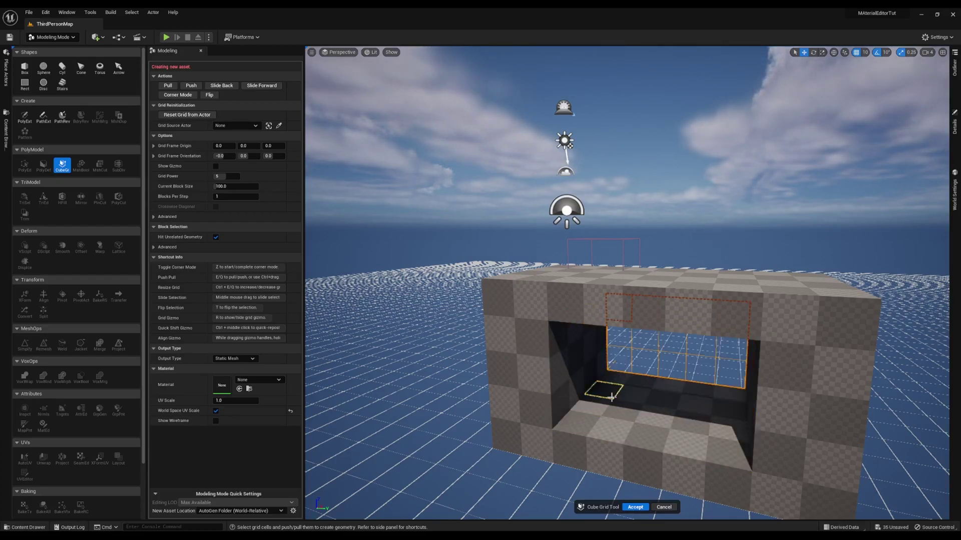
# - Pull the pushed cells back out through the box to fill the opening again
pyautogui.moveTo(661, 400)
pyautogui.mouseDown(button='right')
pyautogui.moveTo(673, 354)
pyautogui.moveTo(649, 395)
pyautogui.moveTo(571, 387)
pyautogui.moveTo(523, 395)
pyautogui.moveTo(503, 410)
pyautogui.moveTo(674, 393)
pyautogui.mouseUp(button='right')
pyautogui.press('q')
pyautogui.press('e')
pyautogui.press('e')
pyautogui.press('e')
pyautogui.press('e')
pyautogui.press('d')
pyautogui.press('d')
pyautogui.press('e')
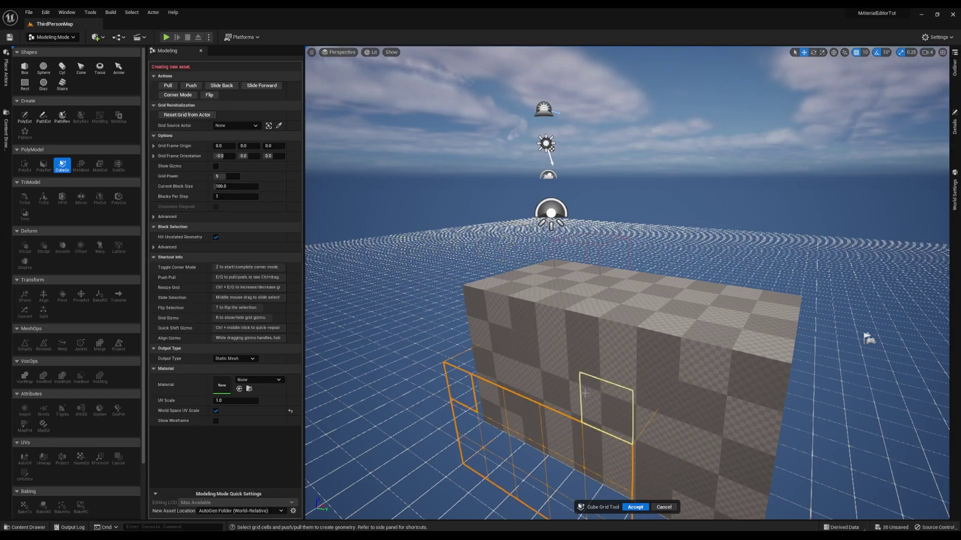
# - Slide the cell selection away from the box's side and pull a separate block from it, two blocks deep
pyautogui.hotkey('shift', 'e')
pyautogui.hotkey('shift', 'e')
pyautogui.moveTo(585, 393); pyautogui.dragTo(700, 430, button='right')
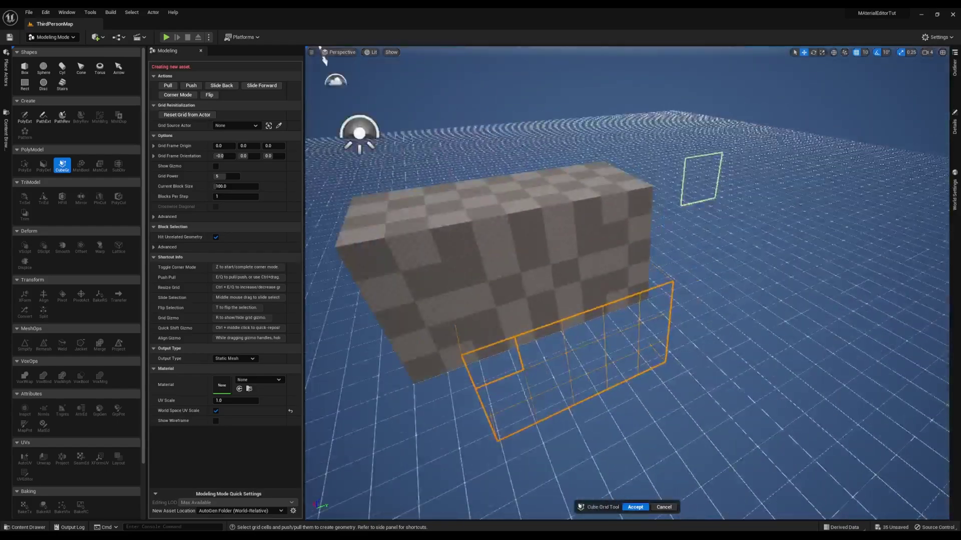
pyautogui.moveTo(611, 455); pyautogui.dragTo(641, 327, button='right')
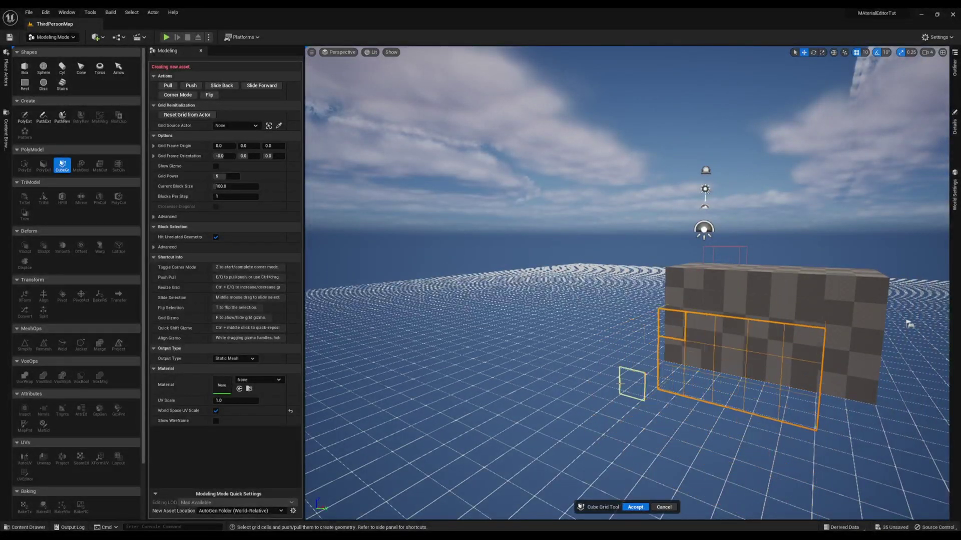
pyautogui.moveTo(910, 325); pyautogui.dragTo(923, 384, button='right')
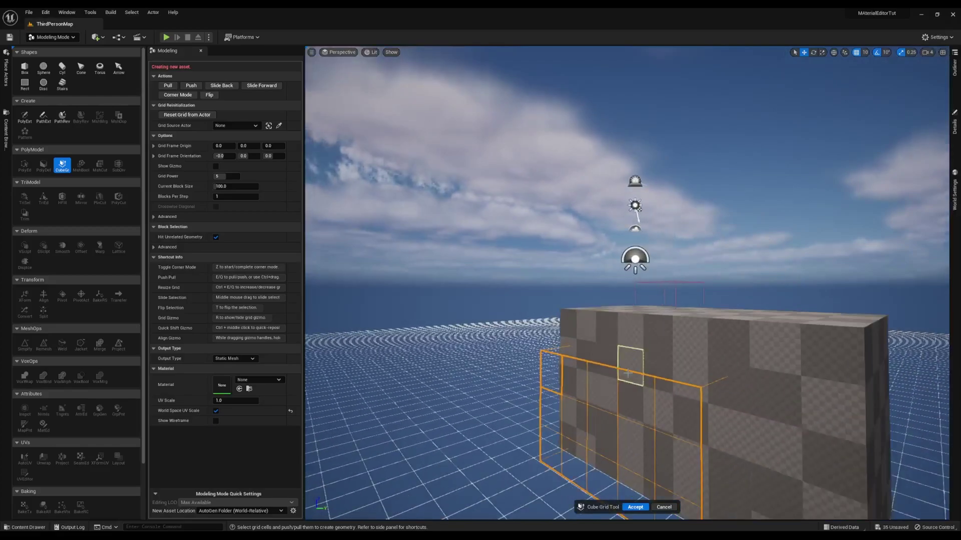
pyautogui.moveTo(628, 373)
pyautogui.mouseDown(button='right')
pyautogui.moveTo(575, 373)
pyautogui.moveTo(616, 380)
pyautogui.mouseUp(button='right')
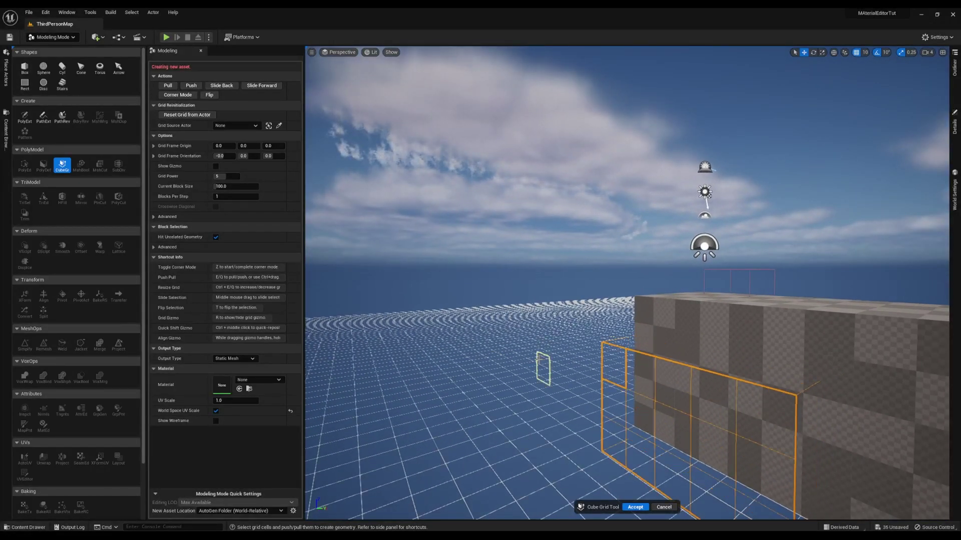
pyautogui.moveTo(539, 359); pyautogui.dragTo(407, 379, button='right')
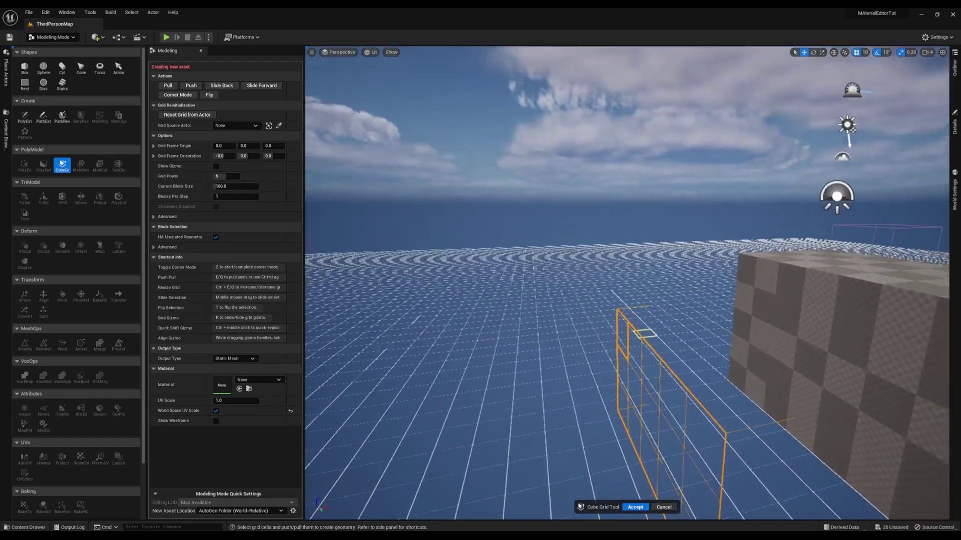
pyautogui.moveTo(534, 261); pyautogui.dragTo(546, 360, button='right')
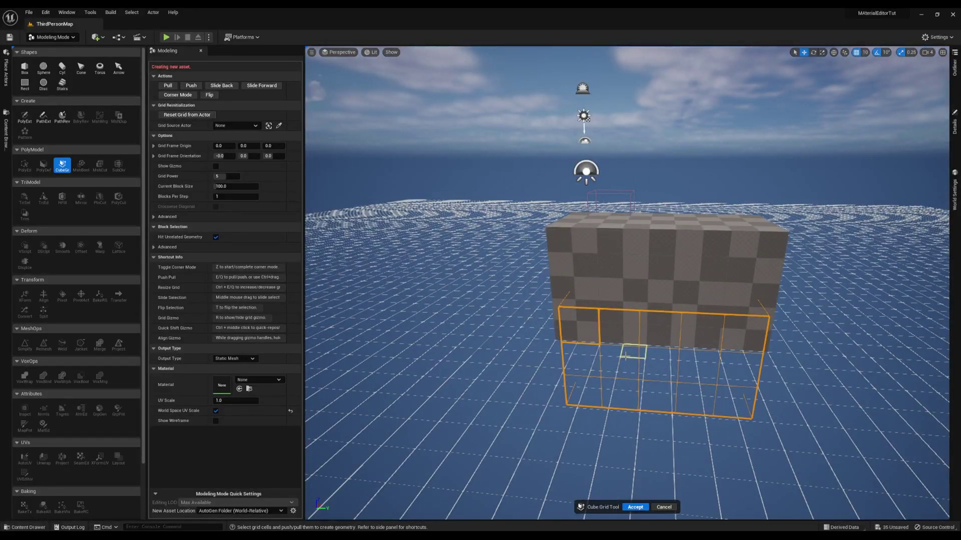
pyautogui.press('e')
pyautogui.moveTo(622, 381); pyautogui.dragTo(590, 381, button='right')
pyautogui.press('q')
# - Enter Corner Mode on the separate block's selected face and pull one lower corner outward four blocks
pyautogui.click(178, 95)
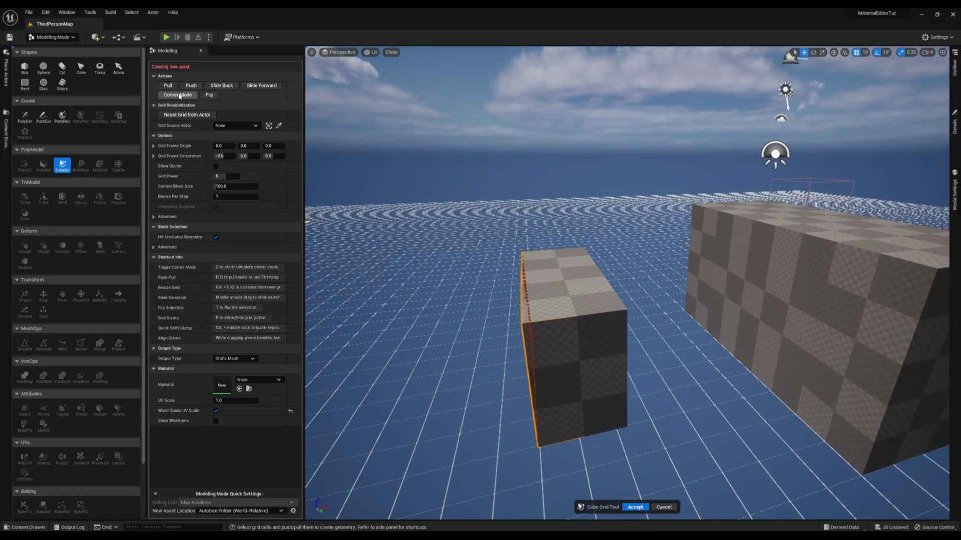
pyautogui.moveTo(550, 295); pyautogui.dragTo(572, 309, button='right')
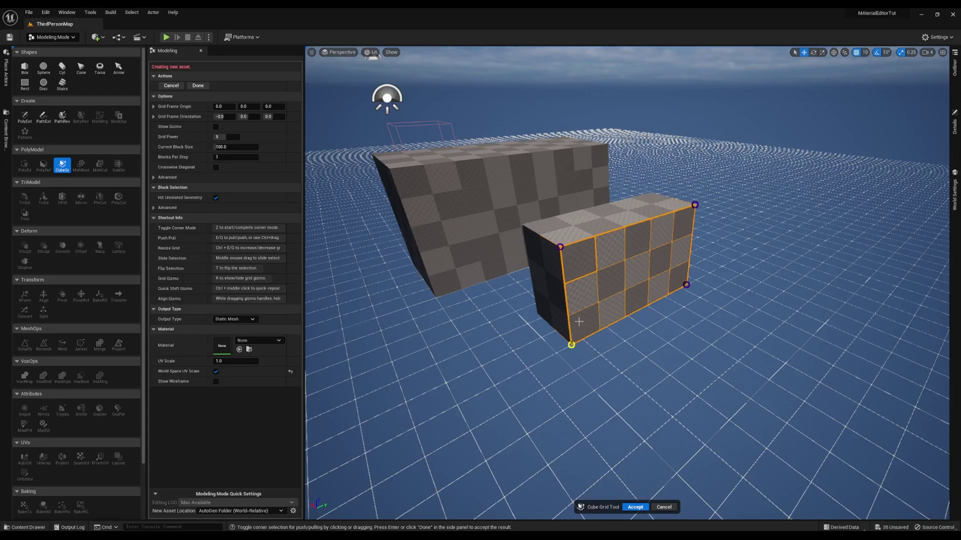
pyautogui.moveTo(587, 286)
pyautogui.mouseDown(button='right')
pyautogui.moveTo(603, 292)
pyautogui.moveTo(596, 281)
pyautogui.mouseUp(button='right')
pyautogui.press('e')
pyautogui.press('e')
pyautogui.press('e')
pyautogui.press('e')
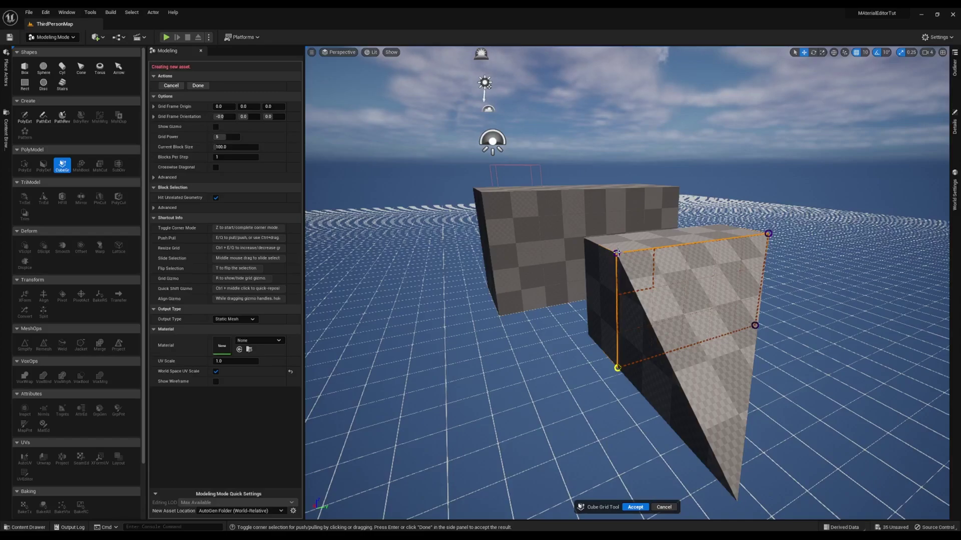
# - Push the extended lower corner back in until it is flush with the block's face
pyautogui.press('q')
pyautogui.press('q')
pyautogui.press('q')
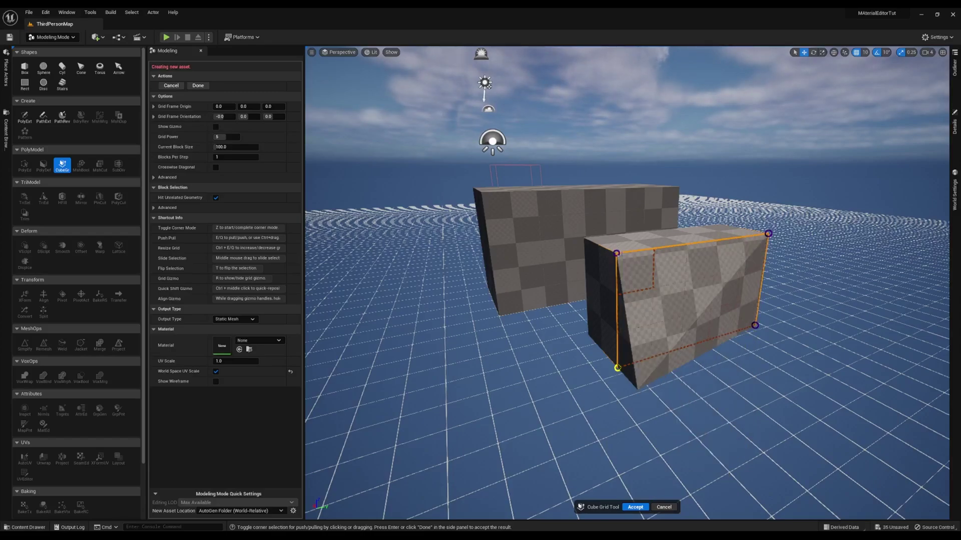
pyautogui.press('q')
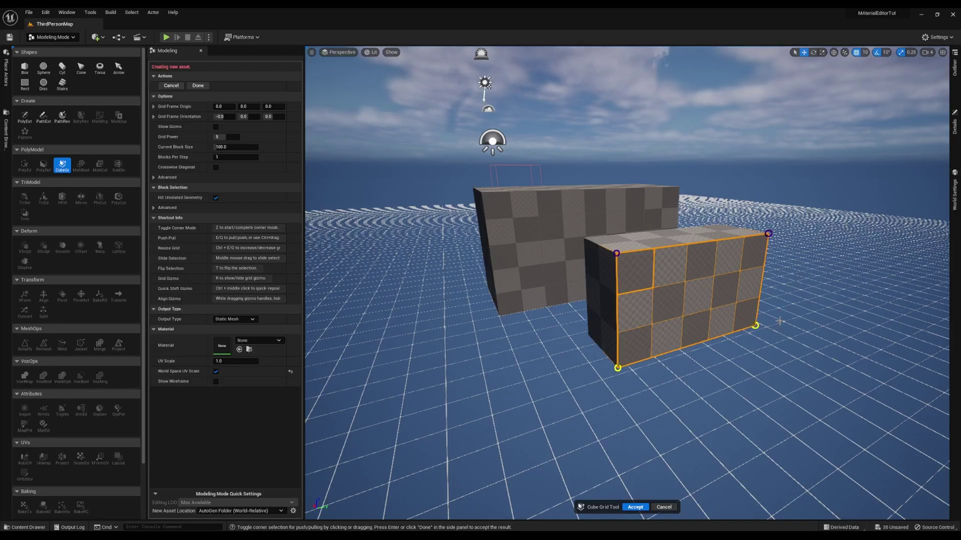
# - Pull both lower corners of the face outward together to form a ramp
pyautogui.press('e')
pyautogui.press('e')
pyautogui.press('e')
pyautogui.moveTo(765, 312); pyautogui.dragTo(716, 306, button='right')
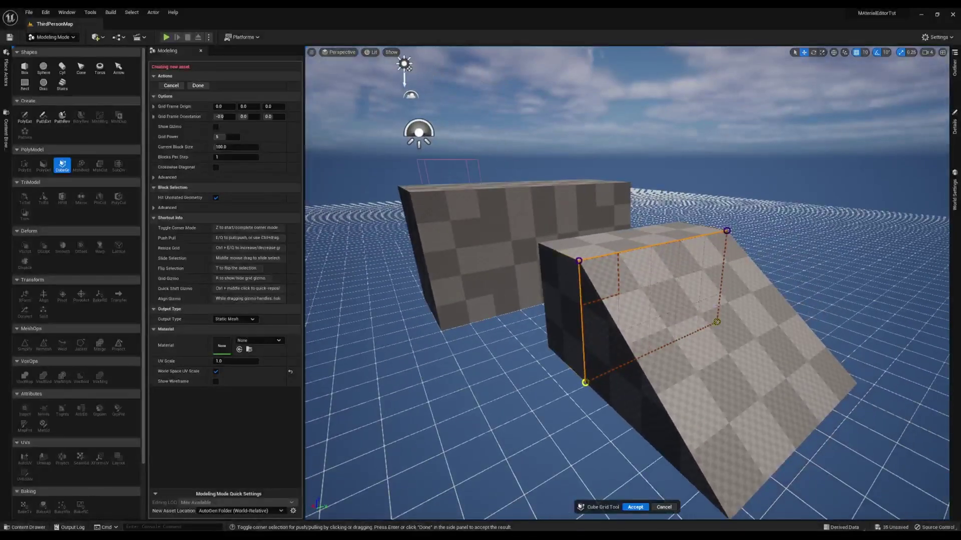
# - Add both upper corners of the face to the corner selection, and remove them again
pyautogui.click(579, 260)
pyautogui.moveTo(580, 260); pyautogui.dragTo(550, 281, button='right')
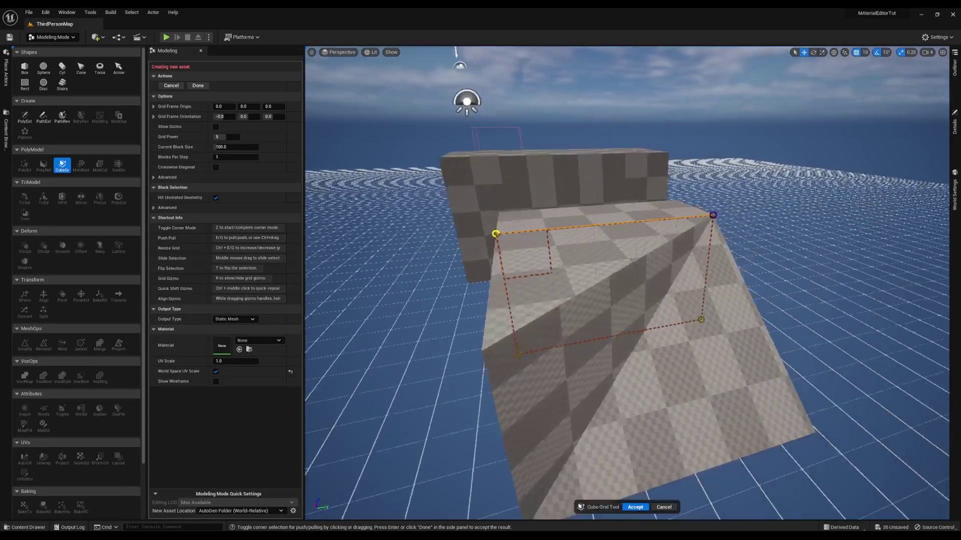
pyautogui.click(713, 215)
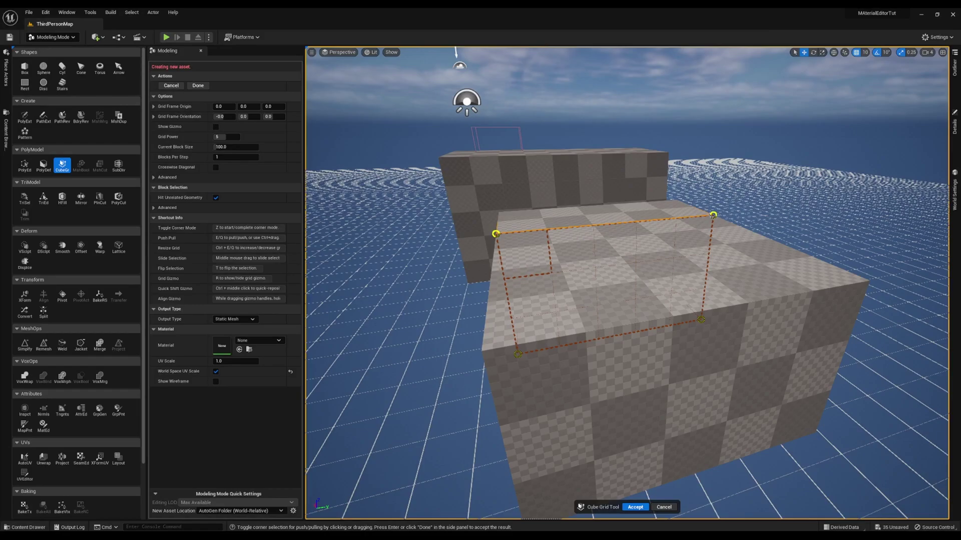
pyautogui.click(713, 215)
pyautogui.click(496, 233)
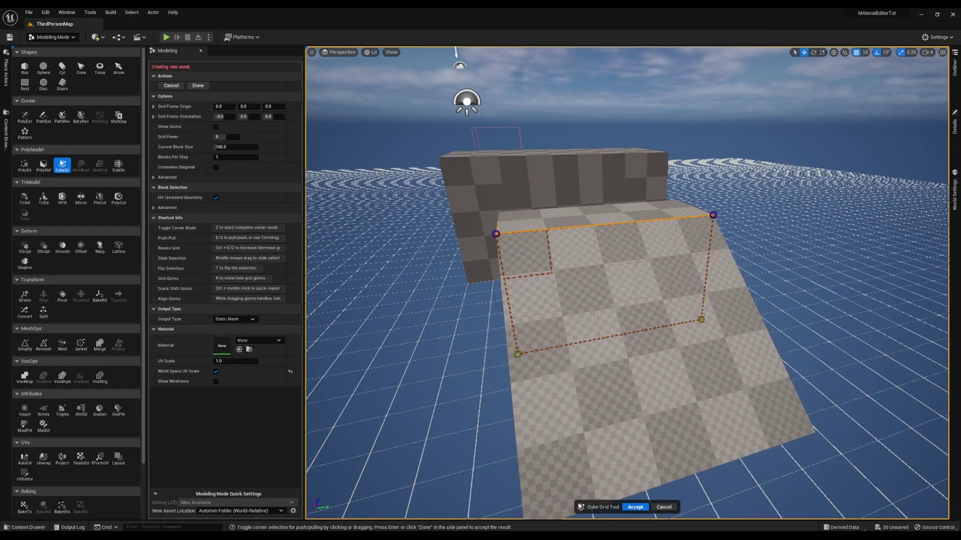
# - Deselect and reselect one lower corner of the ramp, and complete the corner edit
pyautogui.moveTo(472, 324)
pyautogui.mouseDown(button='right')
pyautogui.moveTo(560, 324)
pyautogui.moveTo(471, 323)
pyautogui.mouseUp(button='right')
pyautogui.click(469, 393)
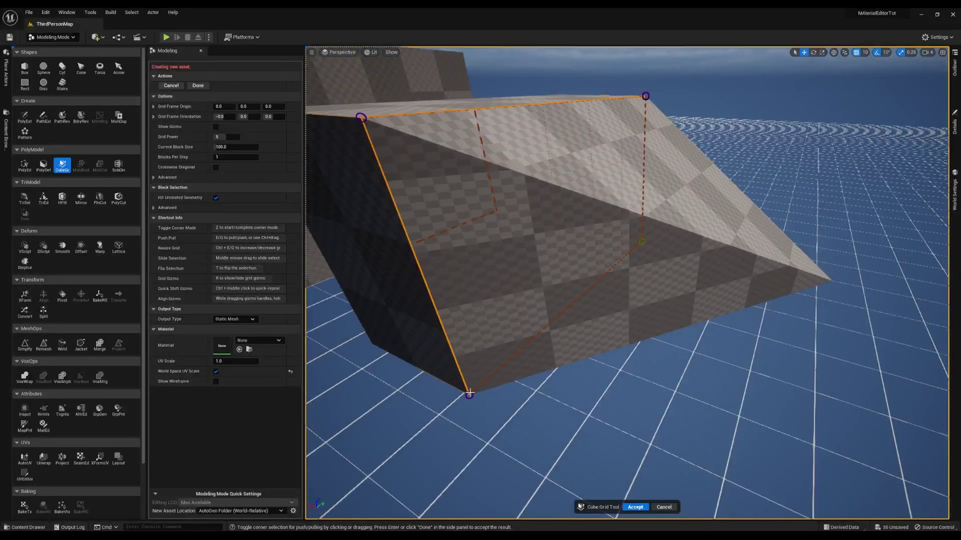
pyautogui.click(469, 394)
pyautogui.moveTo(478, 363); pyautogui.dragTo(423, 303, button='right')
pyautogui.click(196, 86)
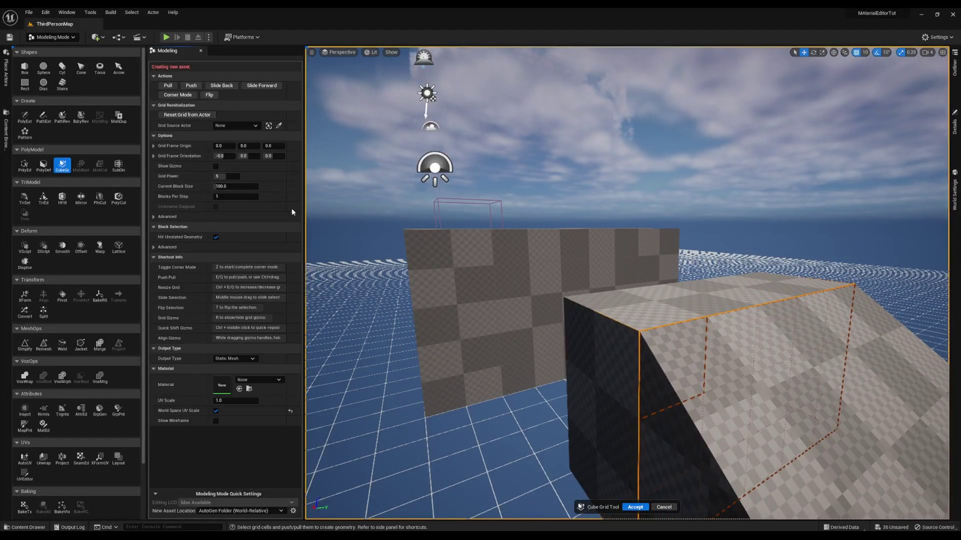
# - Select a rectangular patch of cells on the ground grid beside the blocks and flip the selection
pyautogui.moveTo(412, 216)
pyautogui.mouseDown(button='right')
pyautogui.moveTo(545, 280)
pyautogui.moveTo(411, 216)
pyautogui.mouseUp(button='right')
pyautogui.moveTo(495, 271); pyautogui.dragTo(385, 220, button='right')
pyautogui.moveTo(419, 172); pyautogui.dragTo(388, 212, button='right')
pyautogui.moveTo(526, 307); pyautogui.dragTo(649, 370)
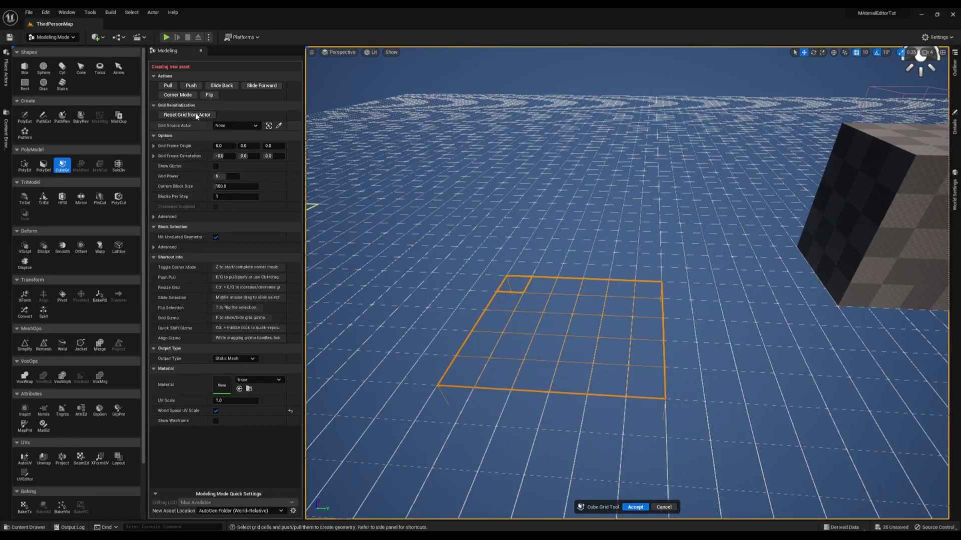
pyautogui.moveTo(451, 242); pyautogui.dragTo(446, 147, button='right')
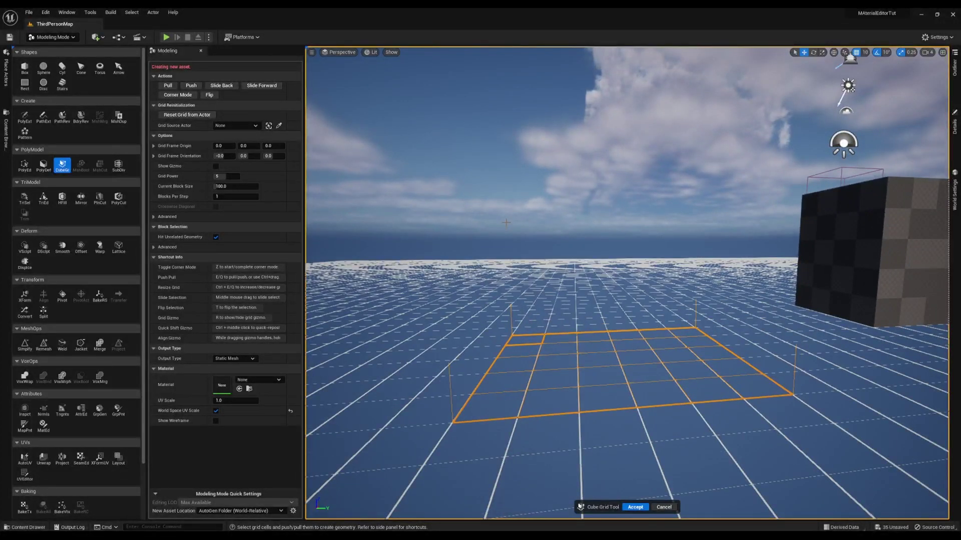
pyautogui.press('t')
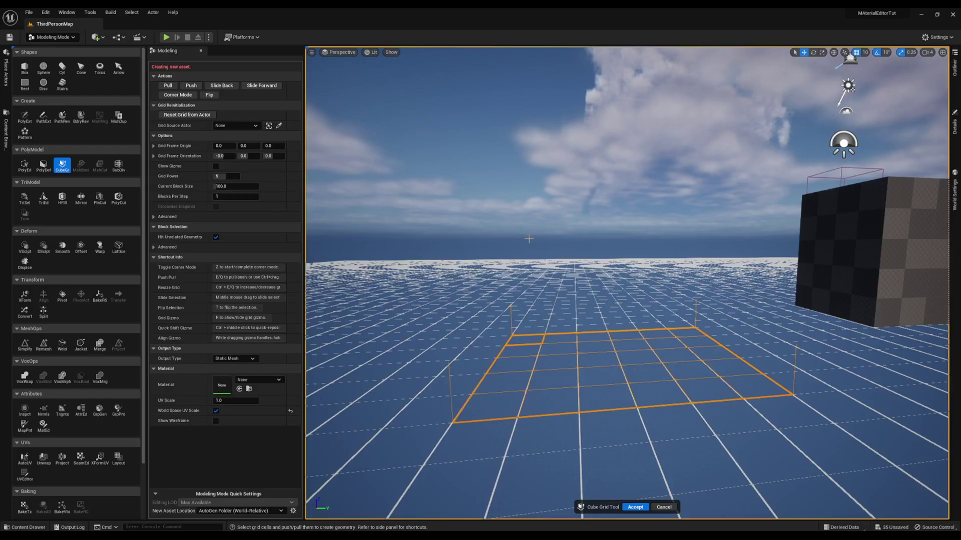
# - Pull the flipped ground patch out several blocks and push it back to the grid plane
pyautogui.press('e')
pyautogui.press('e')
pyautogui.press('e')
pyautogui.press('e')
pyautogui.moveTo(571, 255); pyautogui.dragTo(572, 289, button='right')
pyautogui.press('q')
pyautogui.press('q')
pyautogui.press('q')
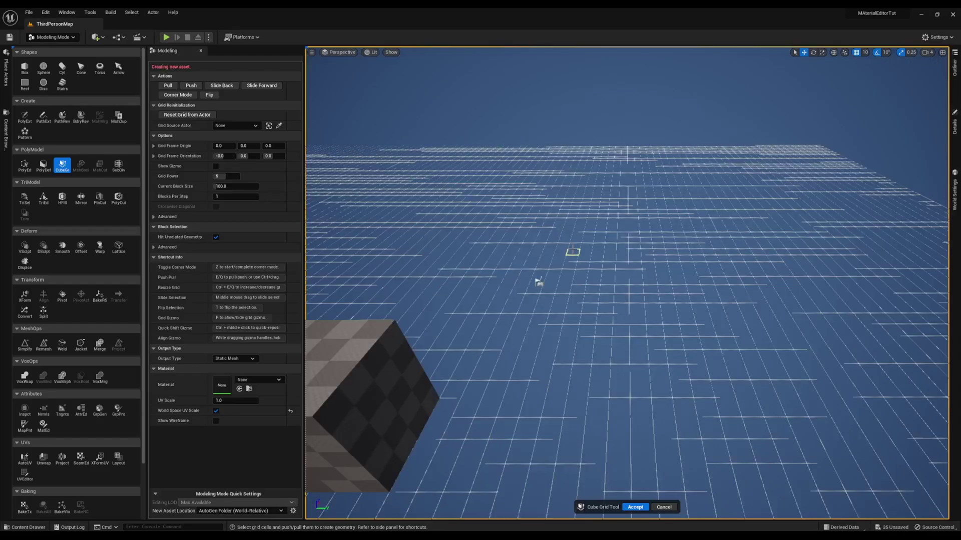
# - Select a large rectangle of ground cells spanning the gap between the ramp block and the box
pyautogui.moveTo(572, 252); pyautogui.dragTo(441, 278, button='right')
pyautogui.moveTo(565, 274); pyautogui.dragTo(638, 282, button='right')
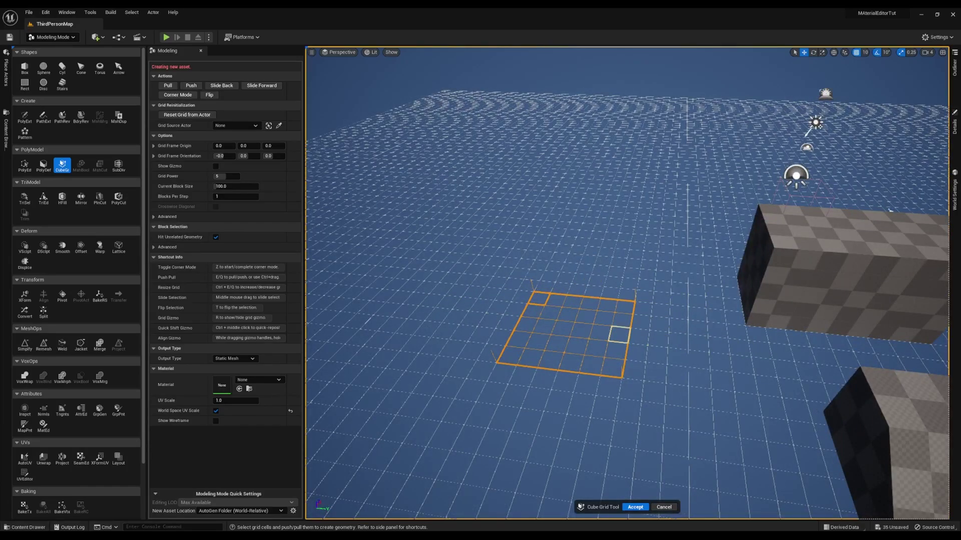
pyautogui.moveTo(619, 334); pyautogui.dragTo(670, 314, button='right')
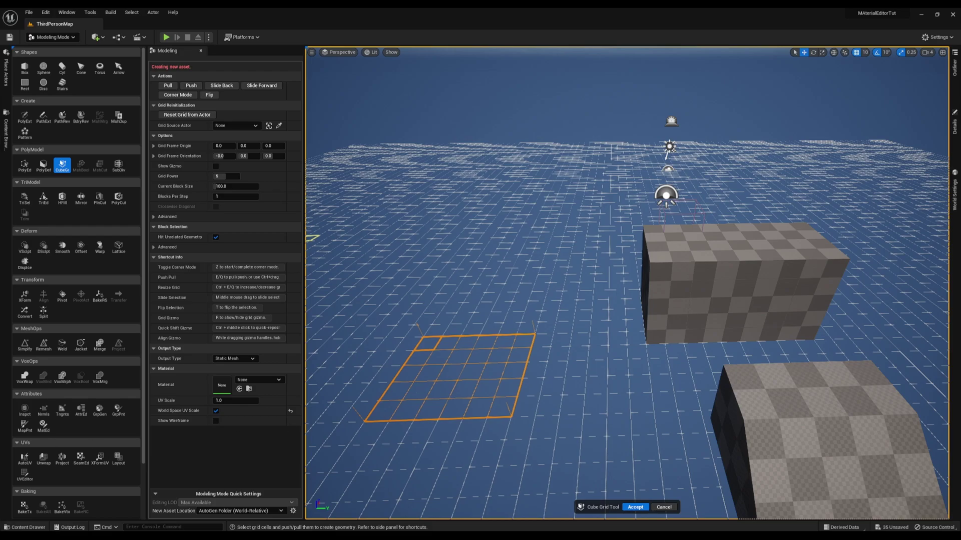
pyautogui.moveTo(549, 385); pyautogui.dragTo(549, 385, button='right')
pyautogui.moveTo(505, 352)
pyautogui.mouseDown(button='right')
pyautogui.moveTo(450, 353)
pyautogui.moveTo(509, 353)
pyautogui.mouseUp(button='right')
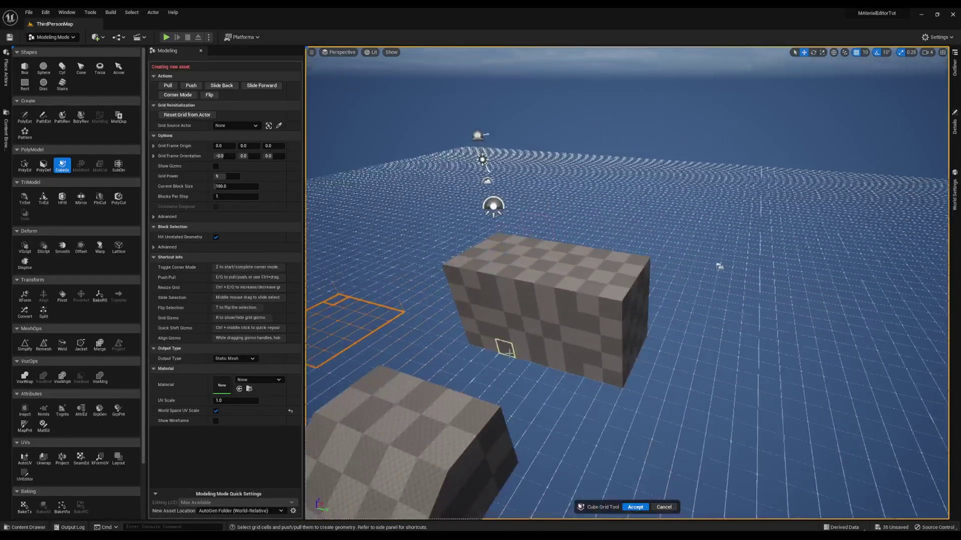
pyautogui.scroll(-3, 509, 354)
pyautogui.moveTo(425, 345); pyautogui.dragTo(525, 346, button='right')
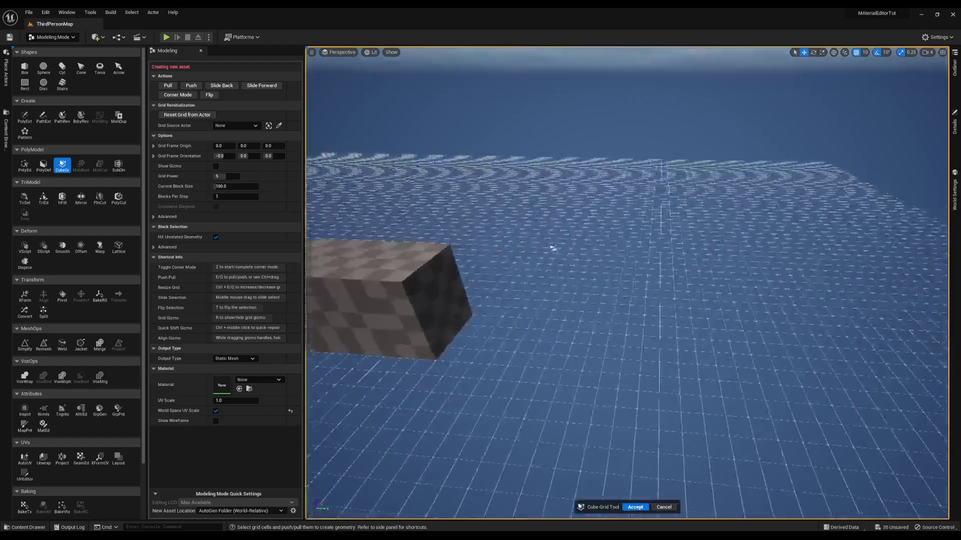
pyautogui.moveTo(553, 247); pyautogui.dragTo(732, 231, button='right')
pyautogui.moveTo(613, 321); pyautogui.dragTo(212, 303)
pyautogui.moveTo(212, 303); pyautogui.dragTo(451, 300, button='right')
pyautogui.moveTo(707, 213); pyautogui.dragTo(782, 446, button='right')
pyautogui.moveTo(585, 368); pyautogui.dragTo(570, 340, button='right')
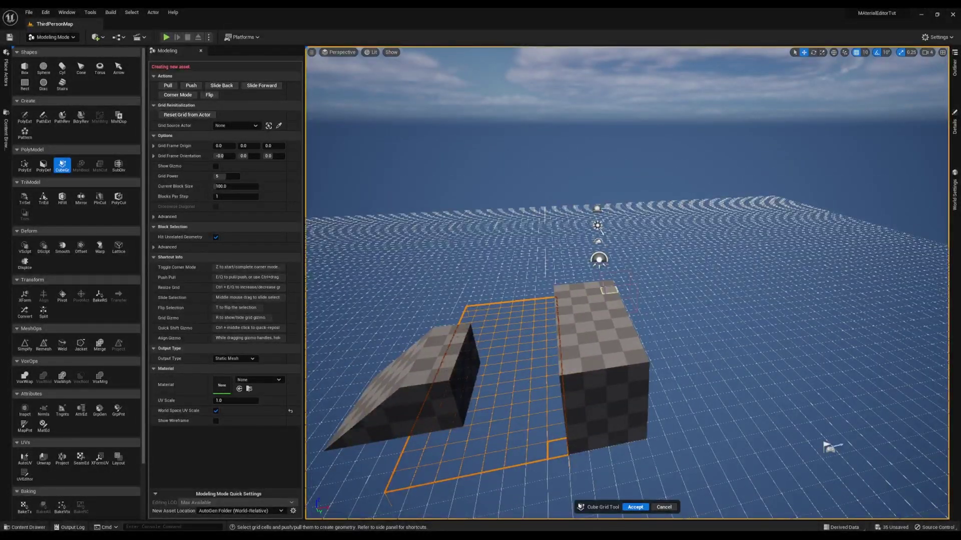
# - Select a larger rectangle of cells covering both the box and the ramp block
pyautogui.moveTo(608, 290); pyautogui.dragTo(266, 496)
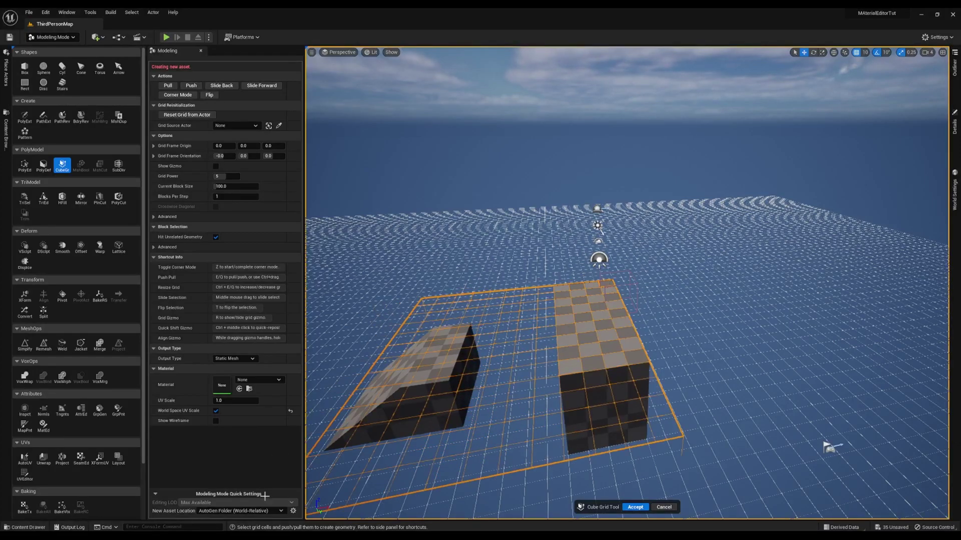
pyautogui.moveTo(542, 429); pyautogui.dragTo(545, 410, button='right')
pyautogui.moveTo(545, 410); pyautogui.dragTo(550, 396, button='right')
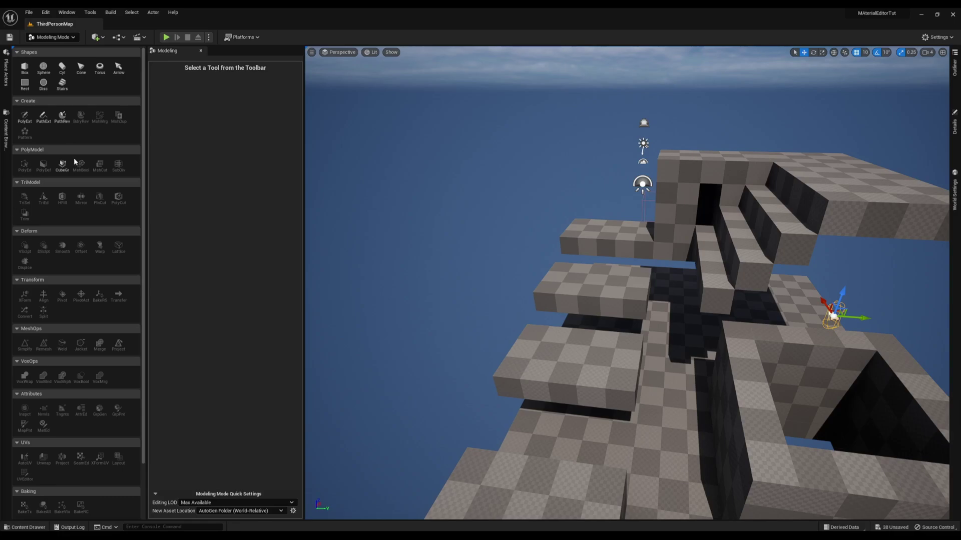
# - Start the CubeGrid tool on the blocked-out level and set its material to M_Basic_Wall
pyautogui.click(63, 165)
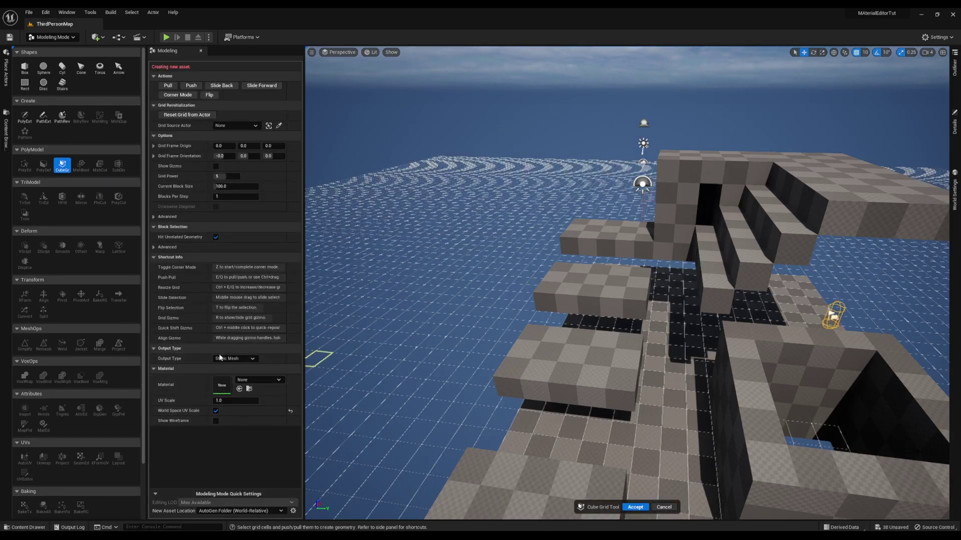
pyautogui.click(269, 381)
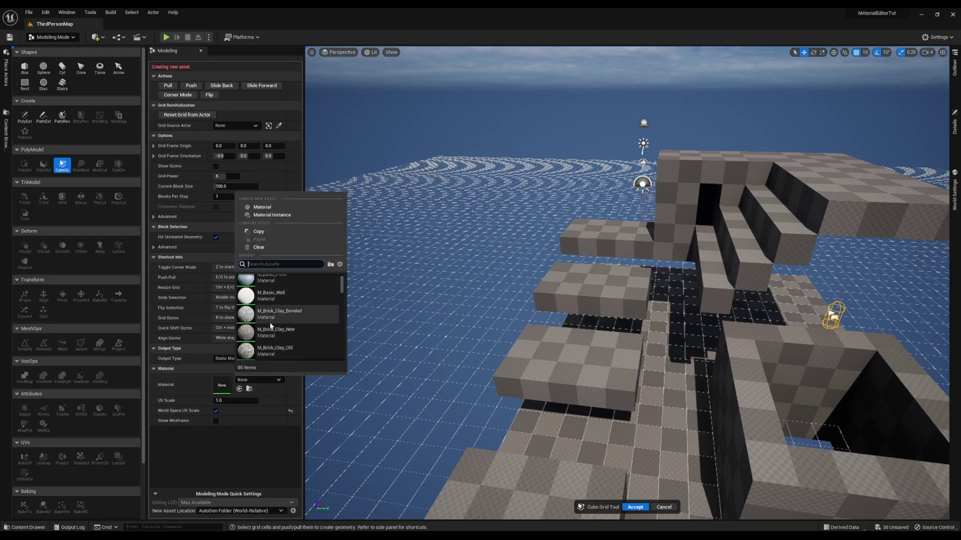
pyautogui.click(275, 319)
pyautogui.moveTo(418, 355); pyautogui.dragTo(436, 343, button='right')
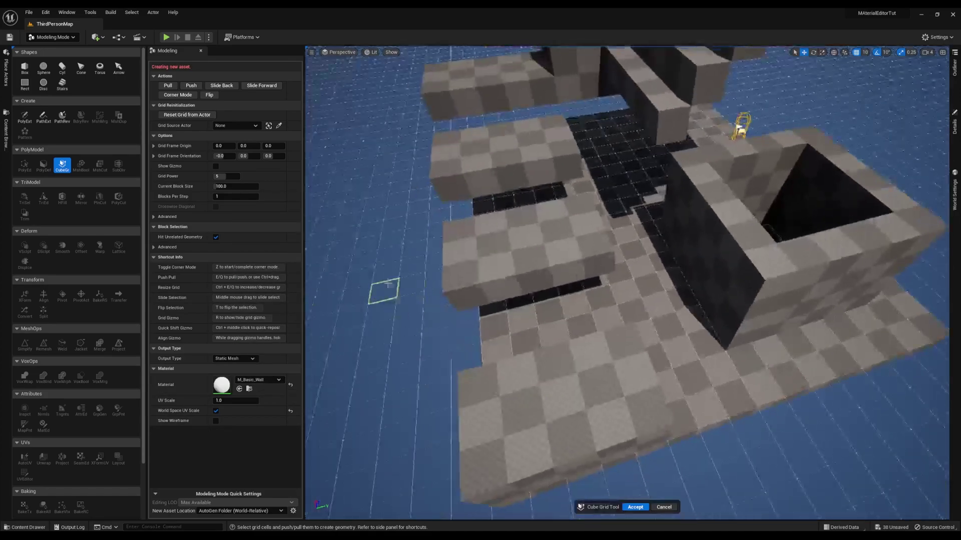
pyautogui.moveTo(384, 291); pyautogui.dragTo(414, 312, button='right')
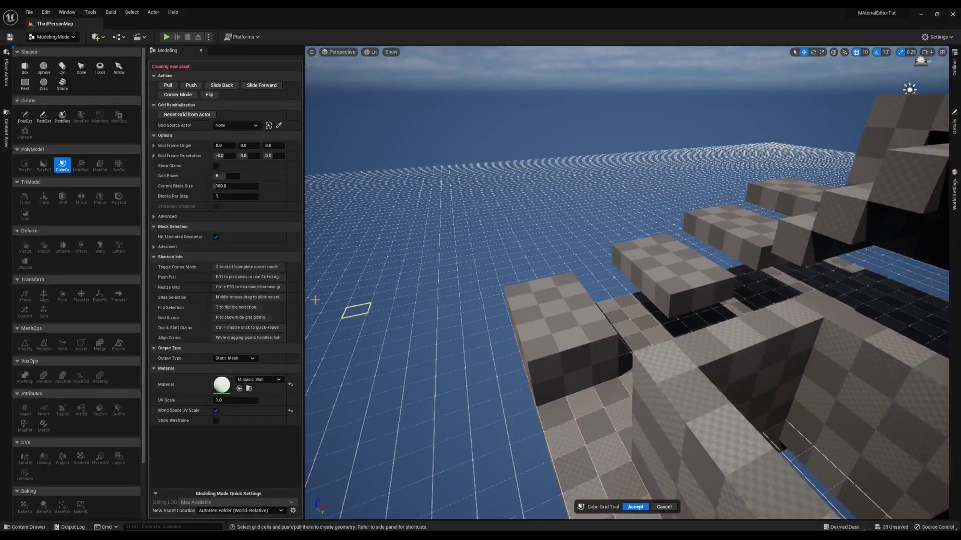
# - Accept the CubeGrid tool without adding geometry and select the blocked-out level mesh
pyautogui.moveTo(575, 359); pyautogui.dragTo(575, 359, button='right')
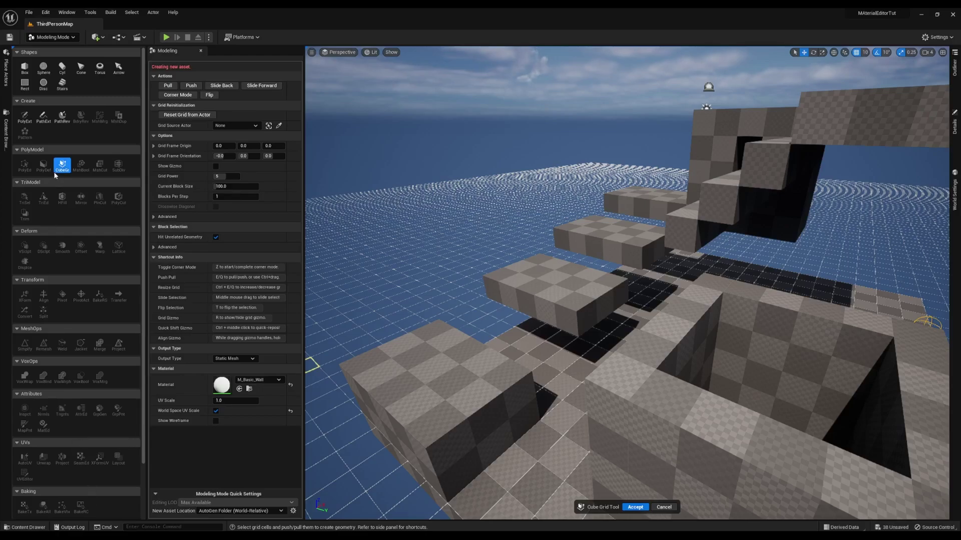
pyautogui.click(635, 507)
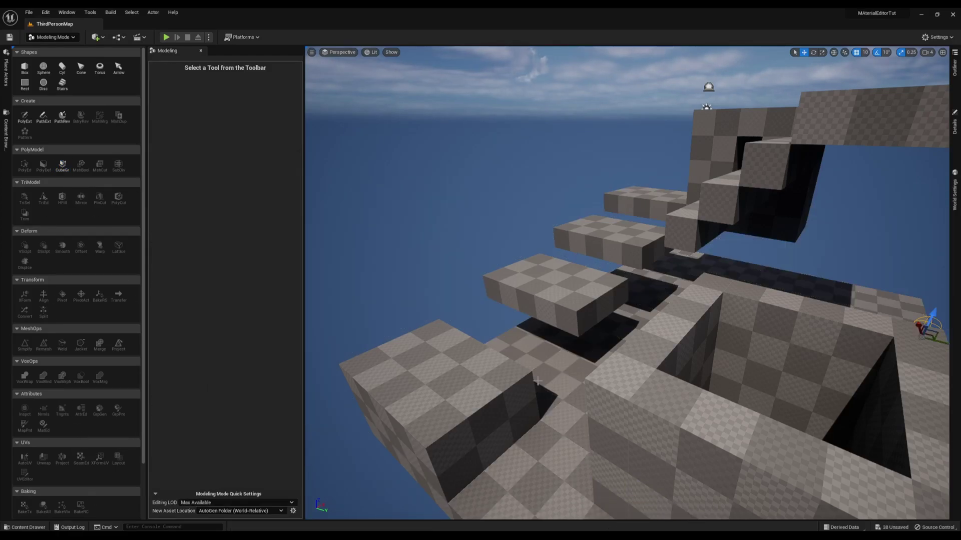
pyautogui.moveTo(630, 307); pyautogui.dragTo(630, 307, button='right')
pyautogui.click(631, 307)
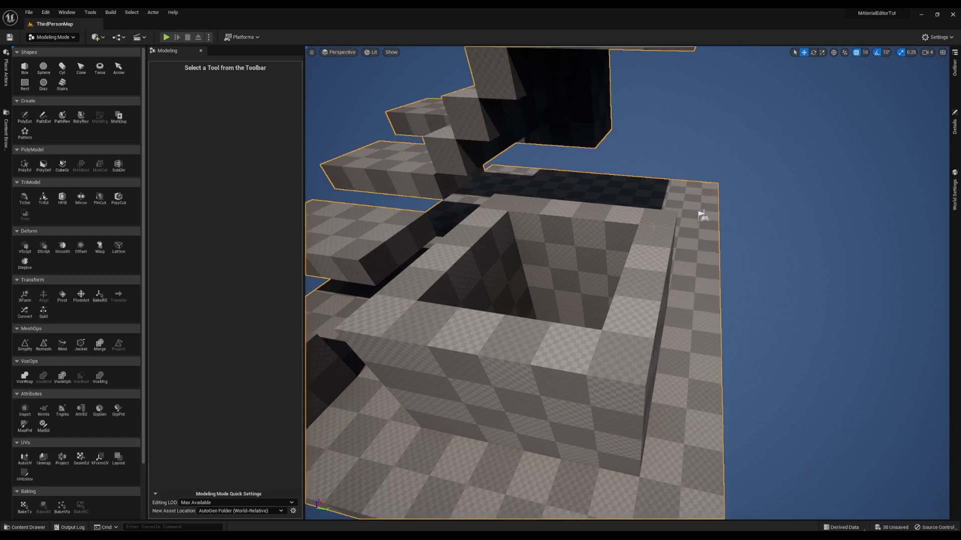
pyautogui.moveTo(328, 351); pyautogui.dragTo(328, 350, button='right')
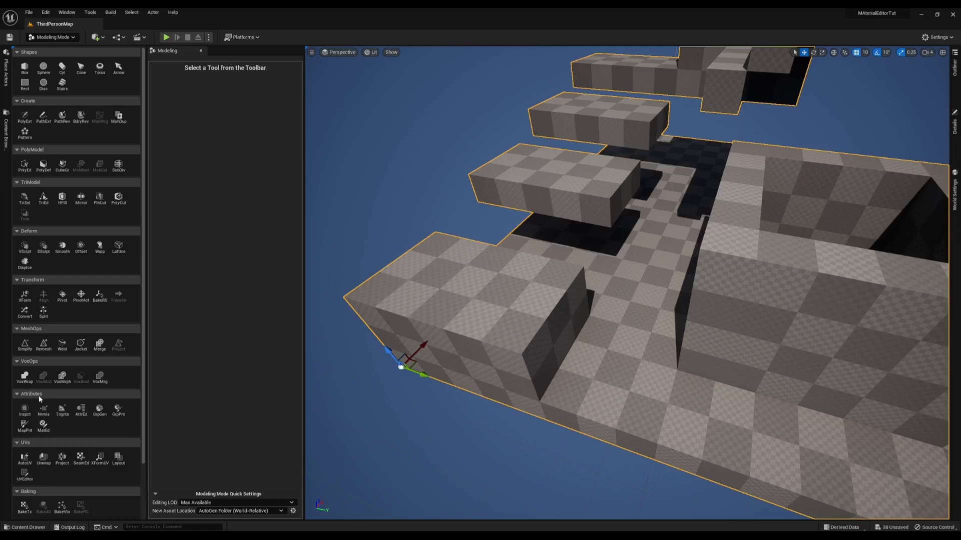
# - Start the Edit Materials tool on the level mesh and set the selection brush size to 0.02
pyautogui.click(44, 428)
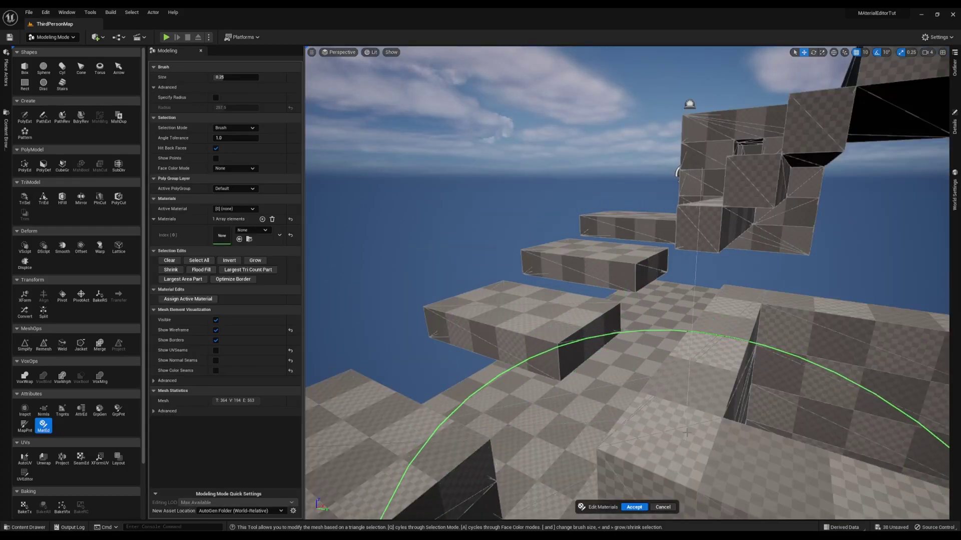
pyautogui.moveTo(687, 432)
pyautogui.mouseDown(button='right')
pyautogui.moveTo(600, 447)
pyautogui.moveTo(676, 375)
pyautogui.moveTo(781, 400)
pyautogui.moveTo(785, 460)
pyautogui.mouseUp(button='right')
pyautogui.moveTo(617, 400)
pyautogui.mouseDown(button='right')
pyautogui.moveTo(613, 390)
pyautogui.moveTo(501, 405)
pyautogui.moveTo(695, 380)
pyautogui.moveTo(575, 383)
pyautogui.mouseUp(button='right')
pyautogui.moveTo(785, 440)
pyautogui.mouseDown(button='right')
pyautogui.moveTo(671, 478)
pyautogui.moveTo(760, 438)
pyautogui.moveTo(731, 425)
pyautogui.mouseUp(button='right')
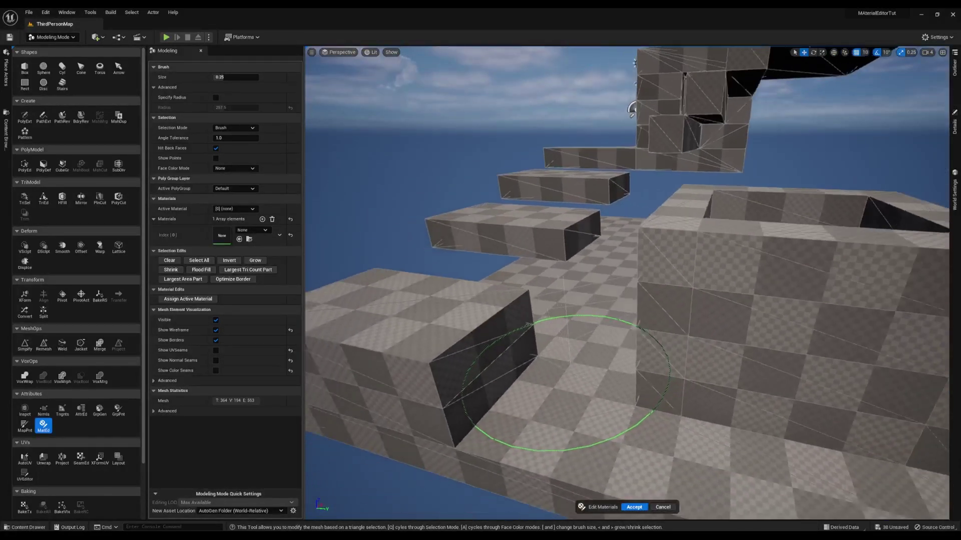
pyautogui.moveTo(641, 411); pyautogui.dragTo(605, 415, button='right')
pyautogui.moveTo(708, 354); pyautogui.dragTo(668, 363, button='right')
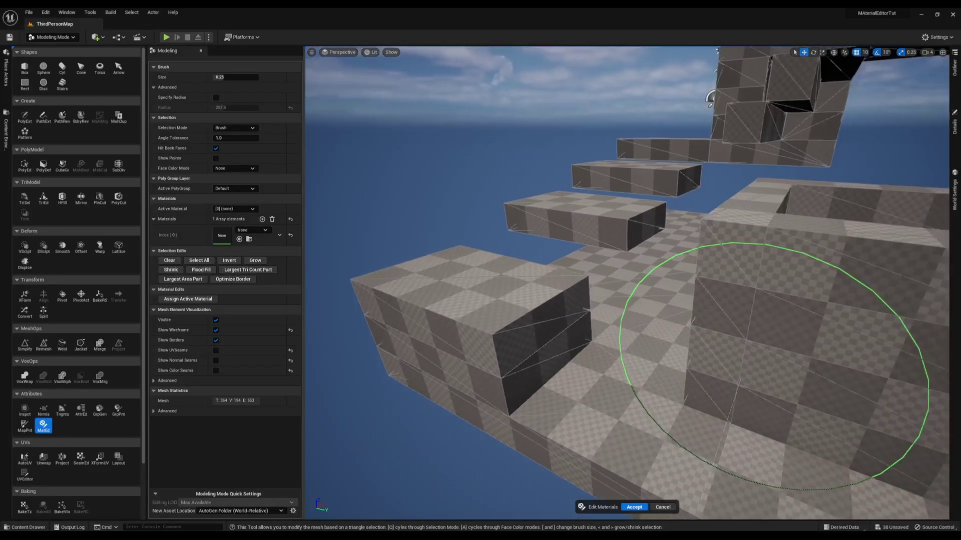
pyautogui.moveTo(773, 365)
pyautogui.mouseDown(button='right')
pyautogui.moveTo(625, 332)
pyautogui.moveTo(639, 354)
pyautogui.moveTo(624, 354)
pyautogui.moveTo(625, 373)
pyautogui.moveTo(495, 330)
pyautogui.moveTo(556, 335)
pyautogui.moveTo(555, 351)
pyautogui.mouseUp(button='right')
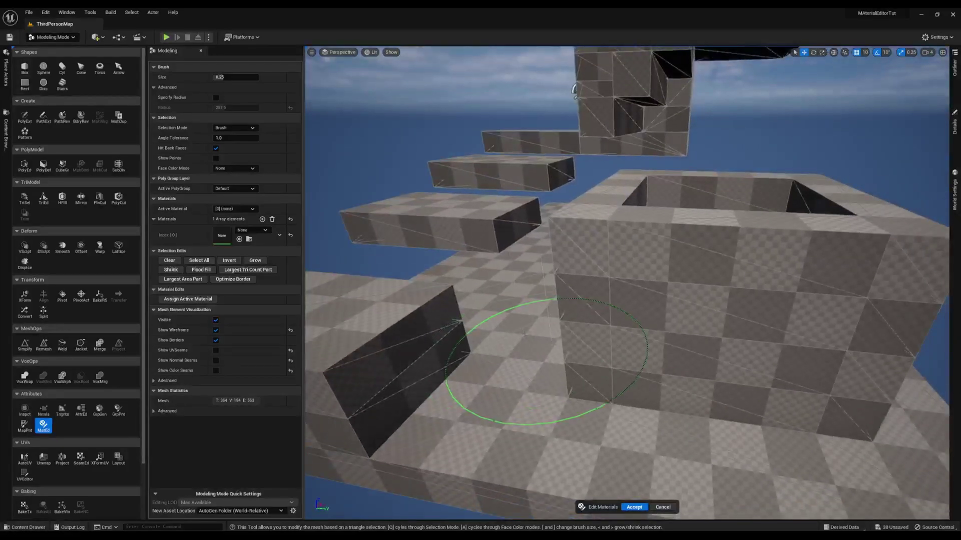
pyautogui.click(232, 77)
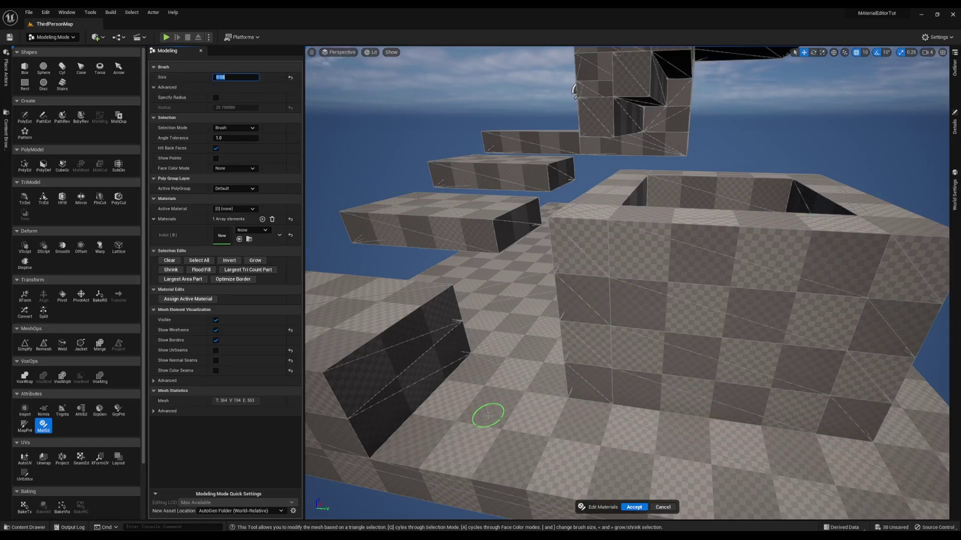
# - Brush-select all triangles on the front outer wall of the open box, including both edge columns
pyautogui.moveTo(488, 414)
pyautogui.mouseDown(button='right')
pyautogui.moveTo(547, 338)
pyautogui.moveTo(489, 414)
pyautogui.moveTo(530, 407)
pyautogui.moveTo(506, 489)
pyautogui.moveTo(567, 379)
pyautogui.mouseUp(button='right')
pyautogui.moveTo(600, 250); pyautogui.dragTo(591, 455)
pyautogui.moveTo(592, 455)
pyautogui.mouseDown(button='right')
pyautogui.moveTo(560, 450)
pyautogui.moveTo(596, 421)
pyautogui.mouseUp(button='right')
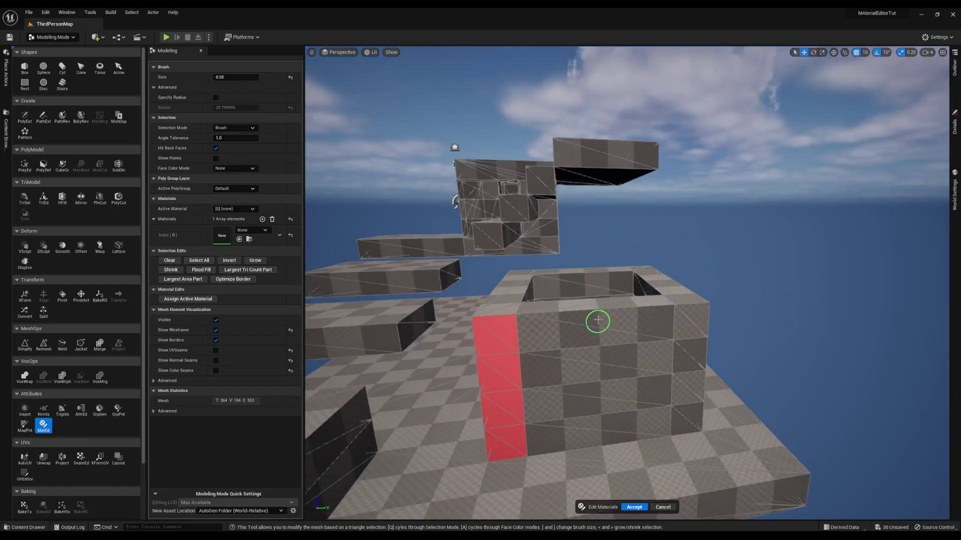
pyautogui.moveTo(596, 322)
pyautogui.mouseDown()
pyautogui.moveTo(568, 369)
pyautogui.moveTo(571, 427)
pyautogui.mouseUp()
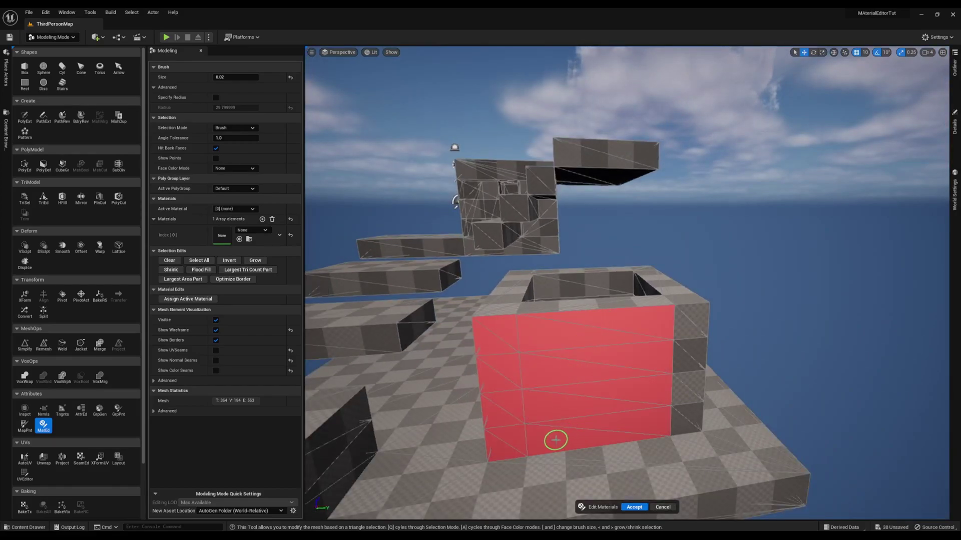
pyautogui.moveTo(554, 440)
pyautogui.mouseDown(button='right')
pyautogui.moveTo(458, 472)
pyautogui.moveTo(531, 365)
pyautogui.mouseUp(button='right')
pyautogui.moveTo(521, 428); pyautogui.dragTo(523, 463)
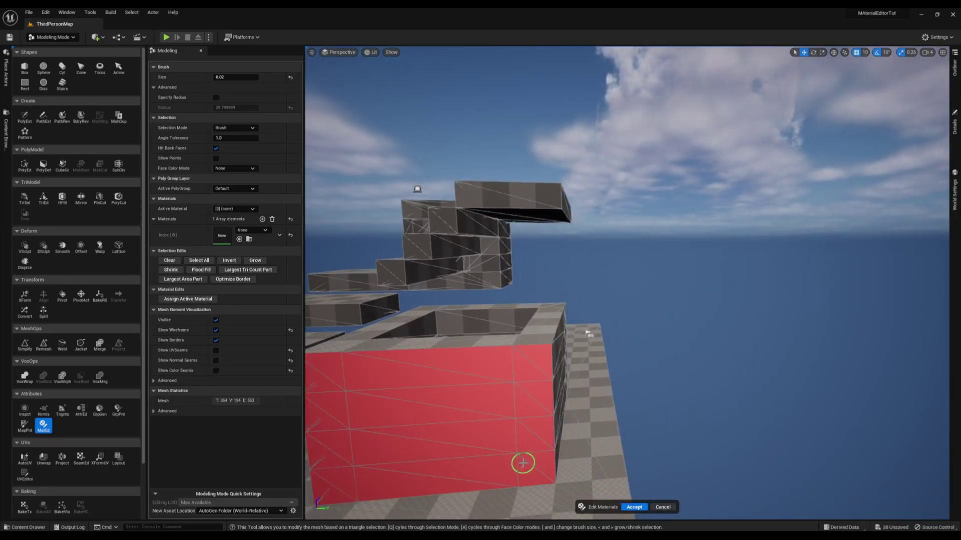
pyautogui.moveTo(420, 423); pyautogui.dragTo(604, 395, button='right')
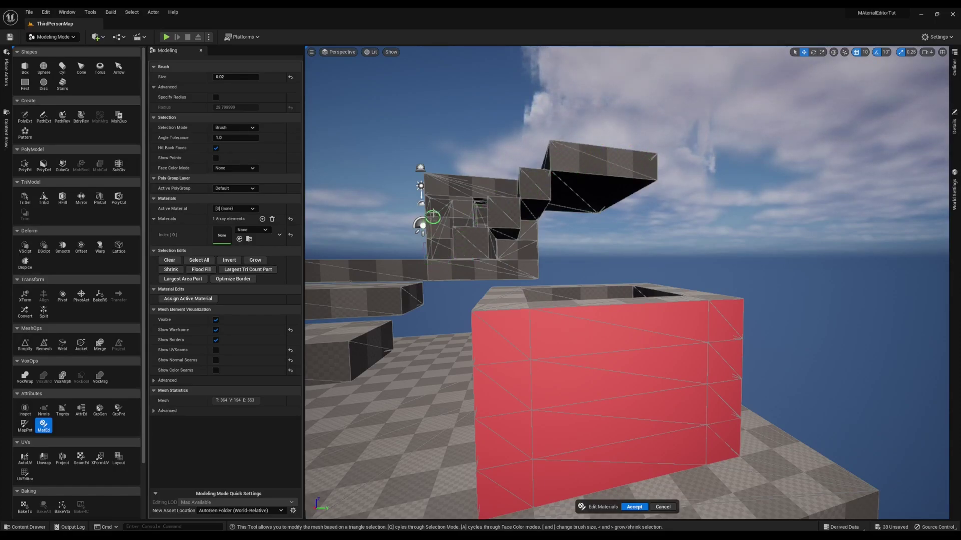
# - Add MI_Solid_Blue as a second material, make it the active material, and assign it to the selected box wall
pyautogui.click(262, 220)
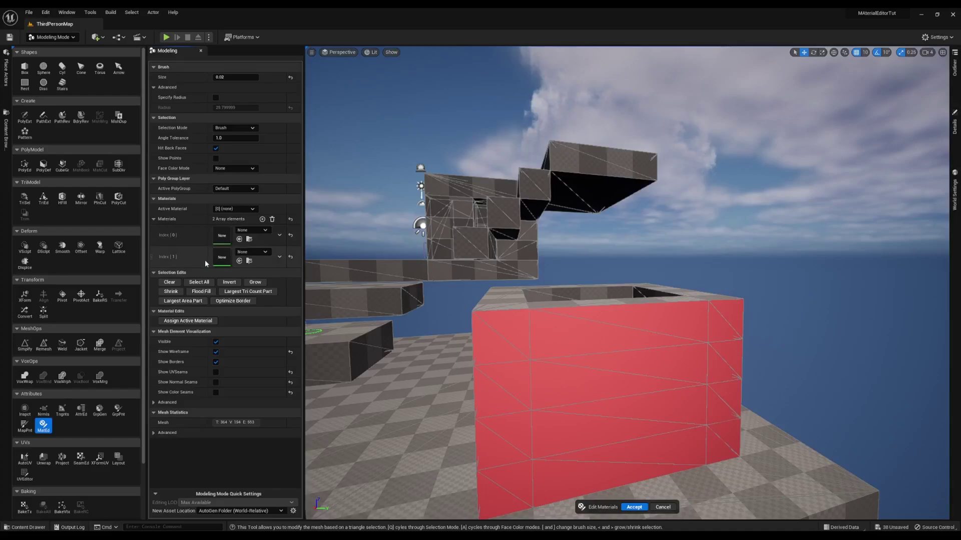
pyautogui.click(248, 252)
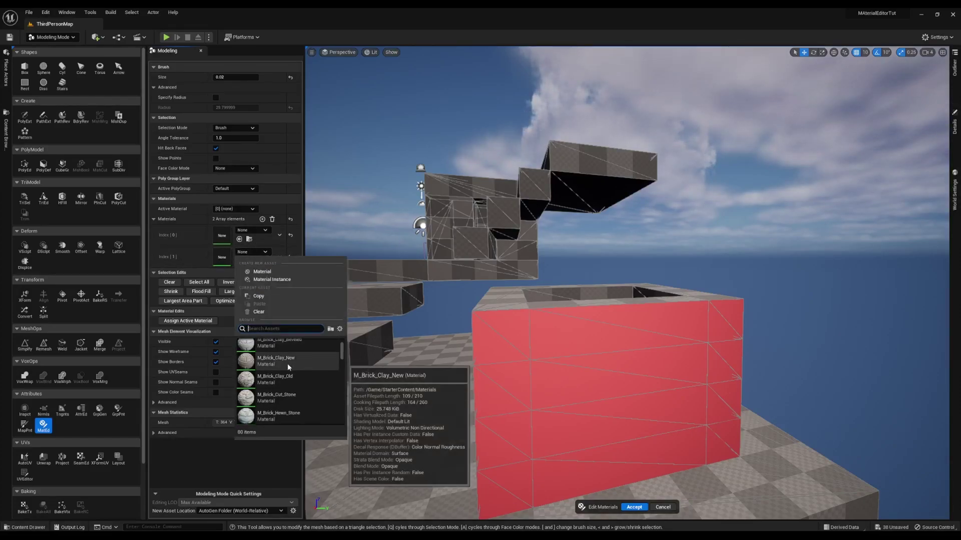
pyautogui.scroll(-10, 282, 375)
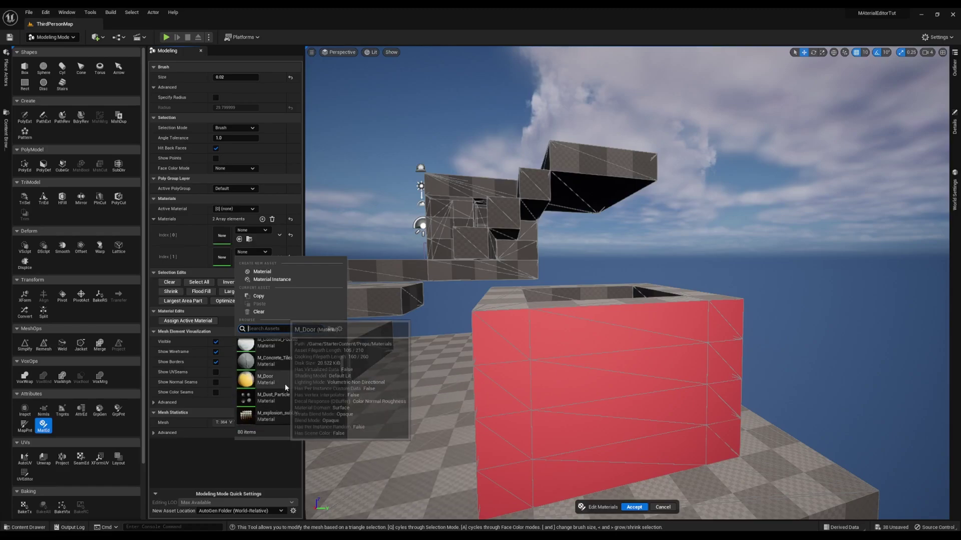
pyautogui.scroll(-3, 284, 383)
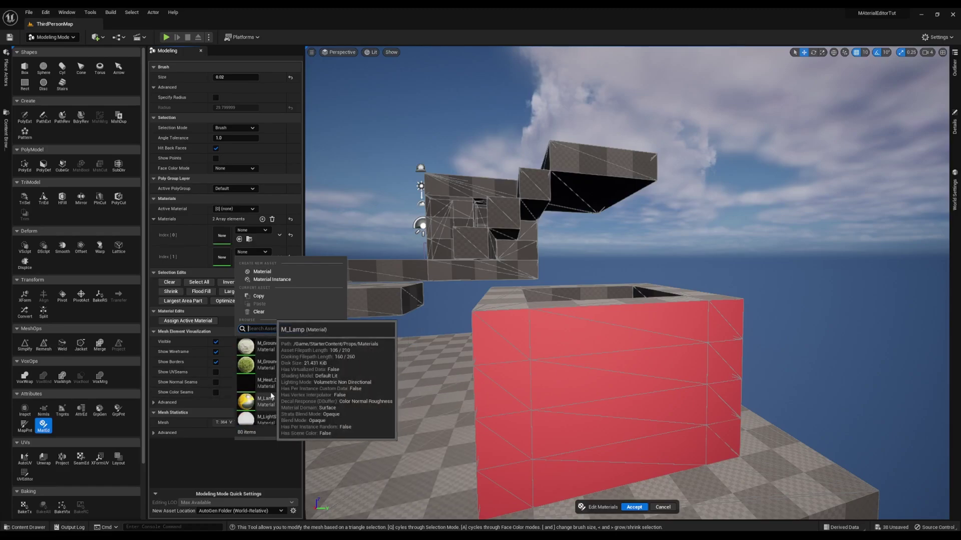
pyautogui.scroll(-3, 281, 389)
pyautogui.scroll(-3, 289, 392)
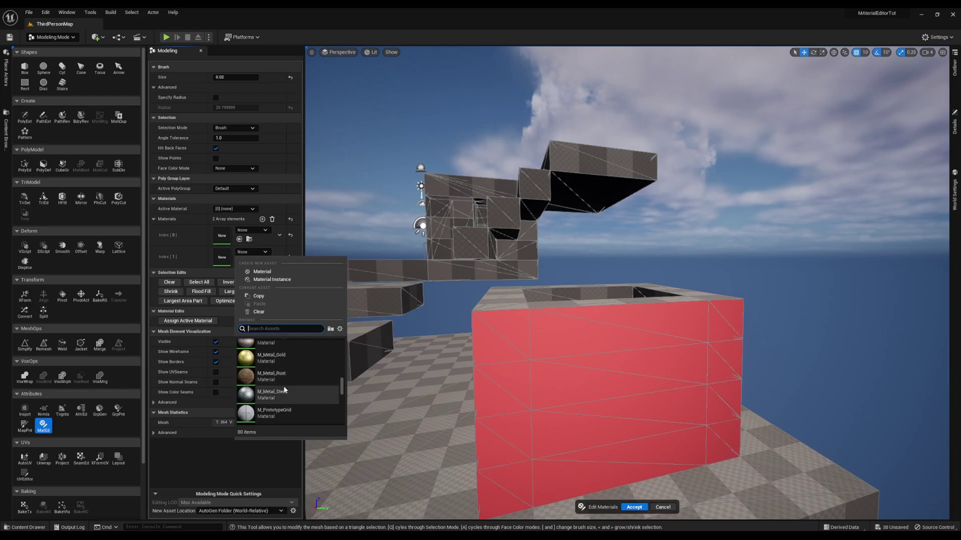
pyautogui.scroll(-6, 266, 375)
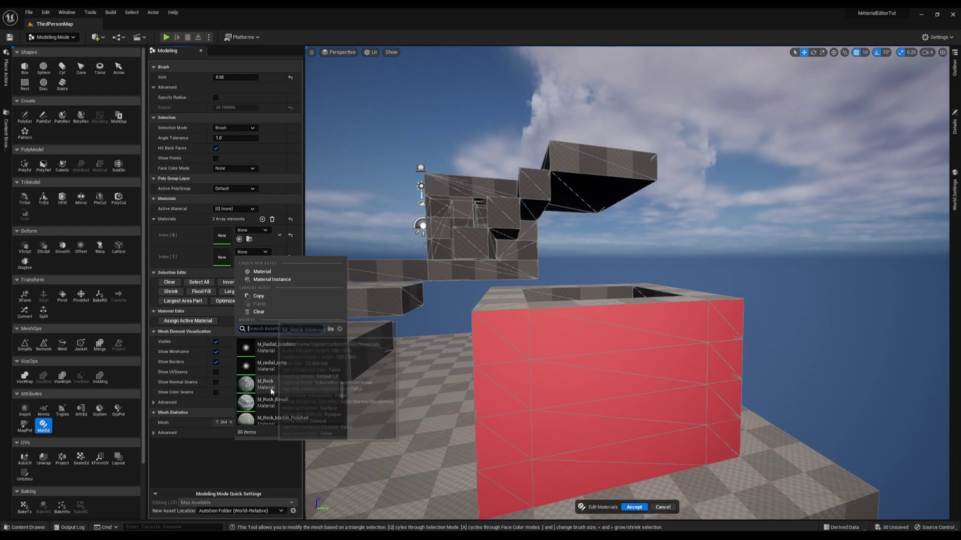
pyautogui.click(283, 393)
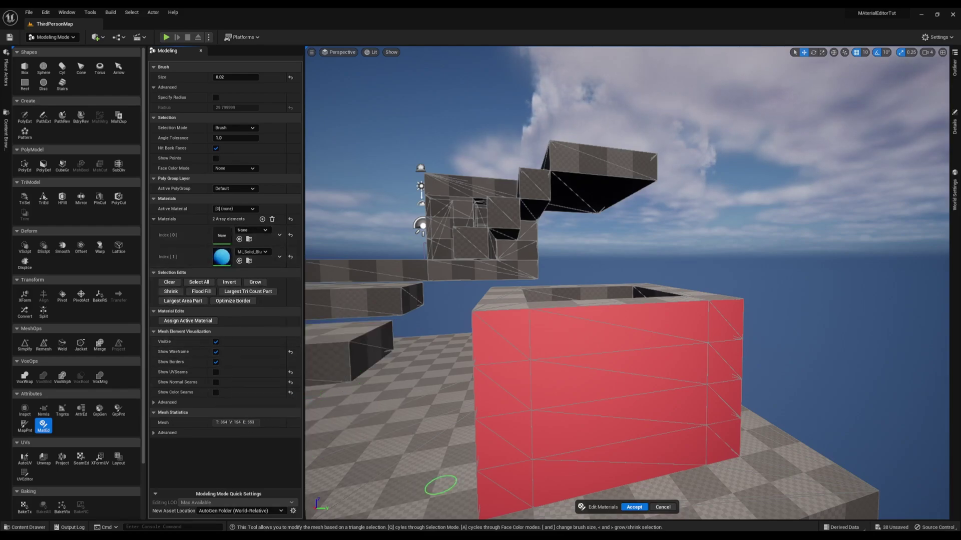
pyautogui.click(244, 227)
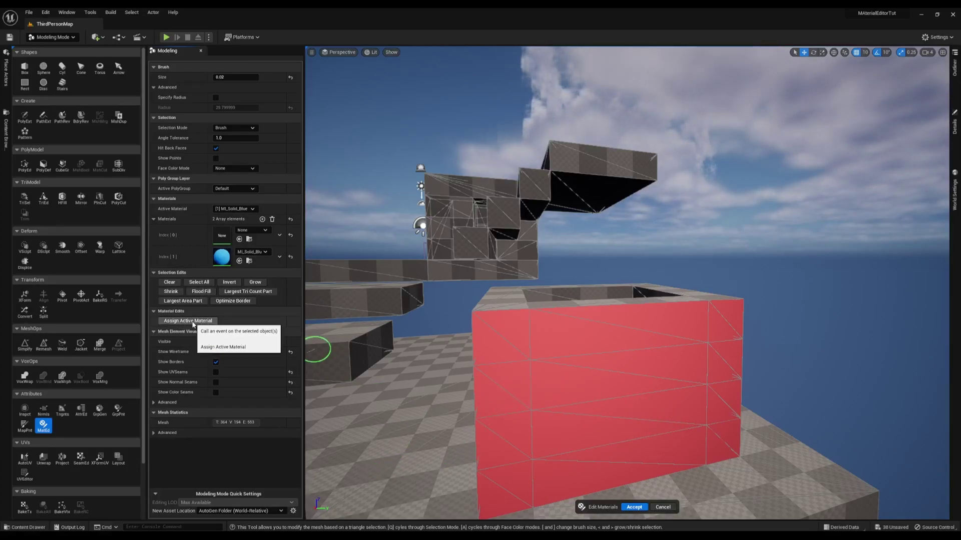
pyautogui.click(174, 322)
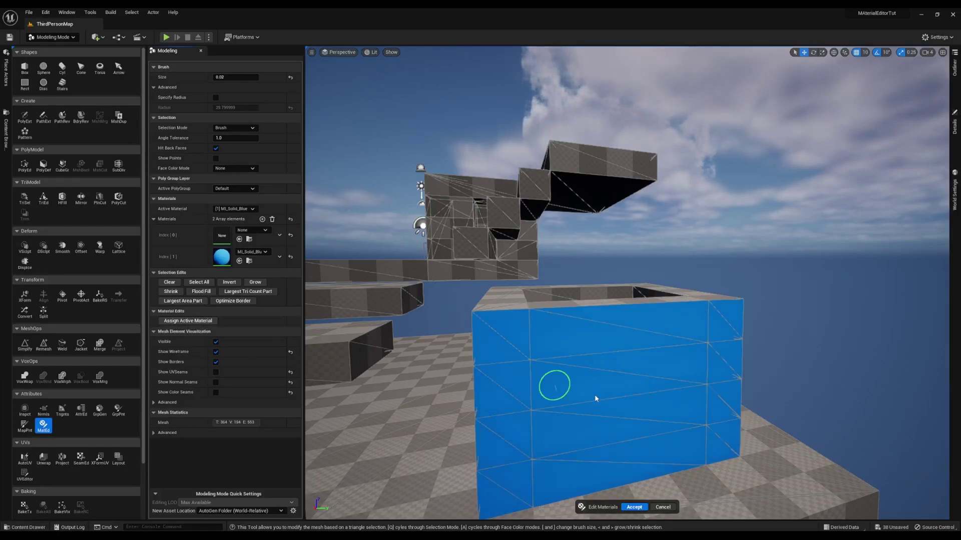
# - Brush-select the outer box wall adjacent to the blue one, undoing the stray stroke and completing its edge column
pyautogui.moveTo(651, 410); pyautogui.dragTo(600, 411, button='right')
pyautogui.press('d')
pyautogui.moveTo(598, 359)
pyautogui.mouseDown(button='right')
pyautogui.moveTo(637, 399)
pyautogui.moveTo(690, 401)
pyautogui.moveTo(624, 395)
pyautogui.mouseUp(button='right')
pyautogui.click(600, 304)
pyautogui.moveTo(601, 304)
pyautogui.mouseDown()
pyautogui.moveTo(648, 391)
pyautogui.moveTo(626, 395)
pyautogui.mouseUp()
pyautogui.moveTo(626, 395)
pyautogui.mouseDown(button='right')
pyautogui.moveTo(721, 429)
pyautogui.moveTo(609, 389)
pyautogui.mouseUp(button='right')
pyautogui.moveTo(608, 390)
pyautogui.mouseDown()
pyautogui.moveTo(680, 339)
pyautogui.moveTo(720, 410)
pyautogui.mouseUp()
pyautogui.moveTo(729, 445); pyautogui.dragTo(764, 427, button='right')
pyautogui.hotkey('ctrl', 'z')
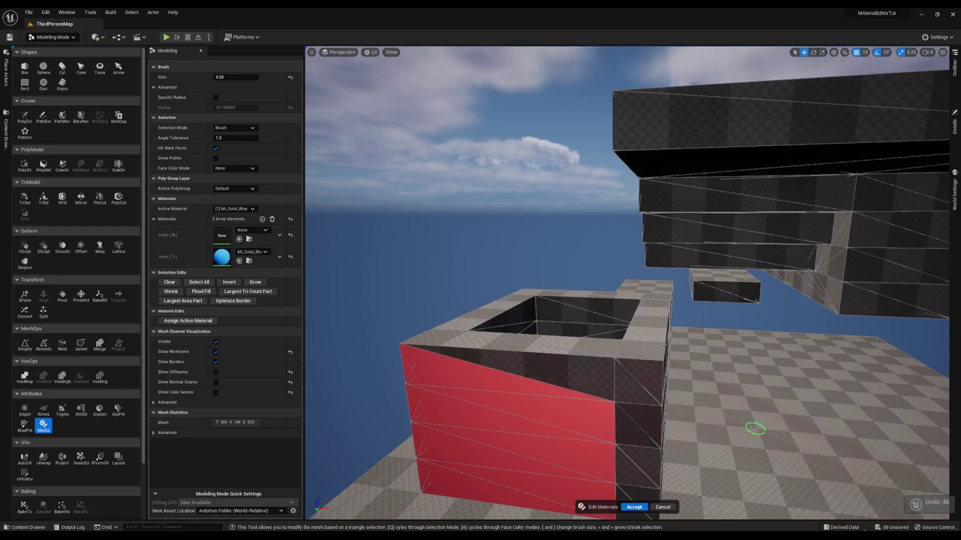
pyautogui.moveTo(515, 375)
pyautogui.mouseDown()
pyautogui.moveTo(654, 404)
pyautogui.moveTo(634, 473)
pyautogui.mouseUp()
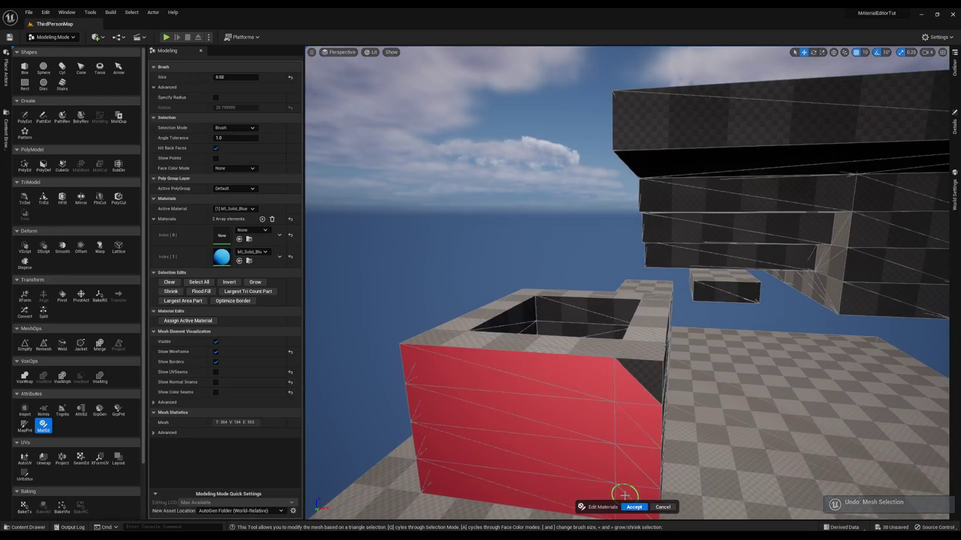
# - Add the two remaining uncolored outer walls of the box to the triangle selection
pyautogui.moveTo(636, 392)
pyautogui.mouseDown(button='right')
pyautogui.moveTo(755, 315)
pyautogui.moveTo(583, 332)
pyautogui.moveTo(584, 347)
pyautogui.mouseUp(button='right')
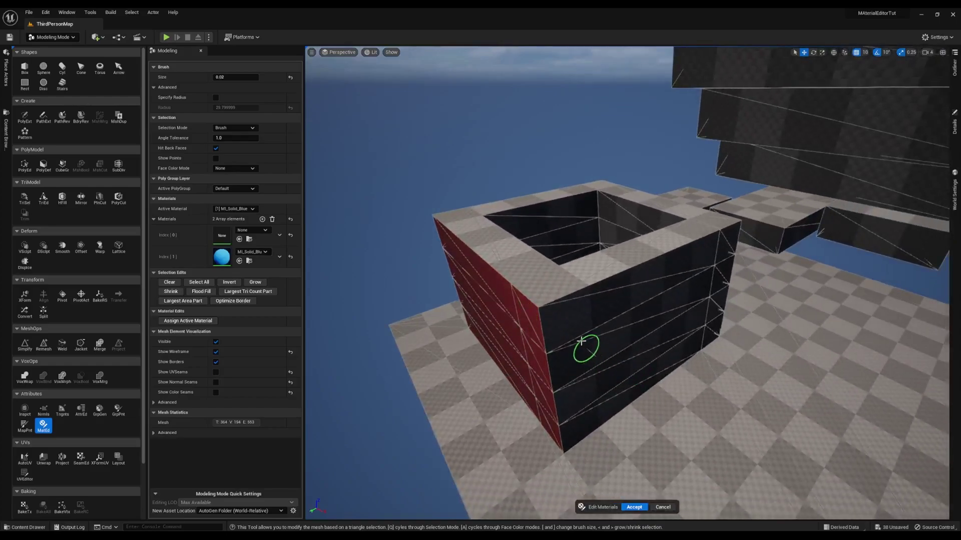
pyautogui.click(590, 381)
pyautogui.moveTo(590, 382); pyautogui.dragTo(587, 416)
pyautogui.moveTo(612, 320); pyautogui.dragTo(704, 257)
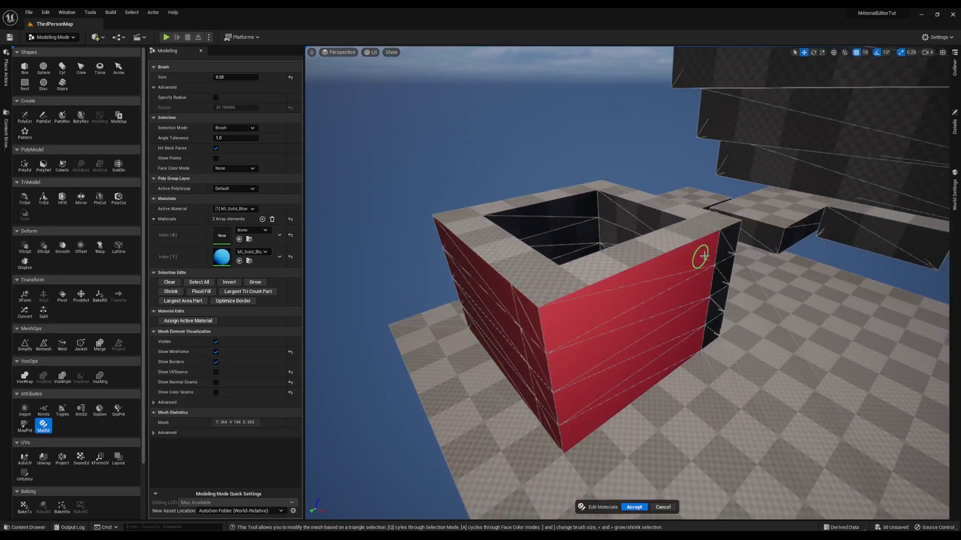
pyautogui.moveTo(711, 331); pyautogui.dragTo(525, 317, button='right')
pyautogui.moveTo(543, 279); pyautogui.dragTo(598, 270)
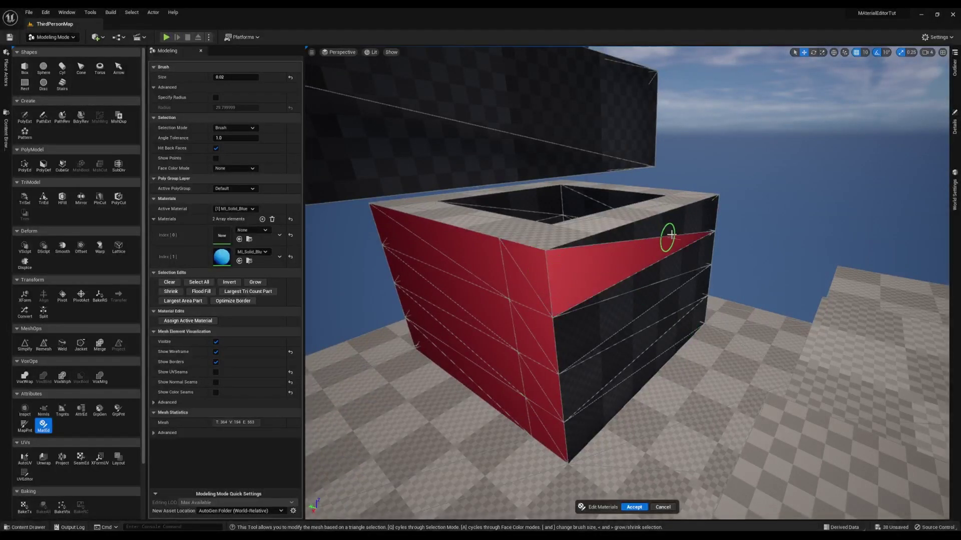
pyautogui.moveTo(670, 234)
pyautogui.mouseDown()
pyautogui.moveTo(684, 281)
pyautogui.moveTo(622, 382)
pyautogui.mouseUp()
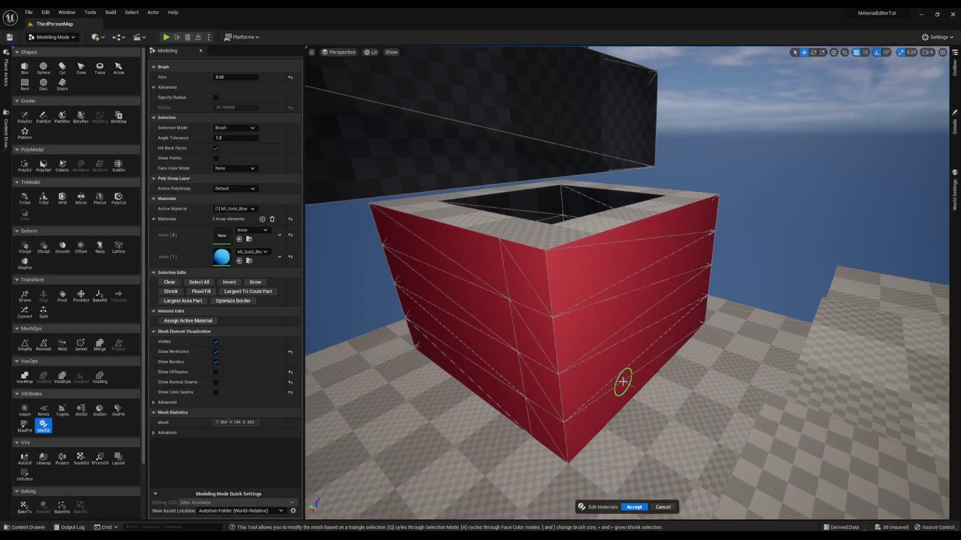
# - Add the whole top rim of the box to the triangle selection
pyautogui.moveTo(623, 382); pyautogui.dragTo(637, 421, button='right')
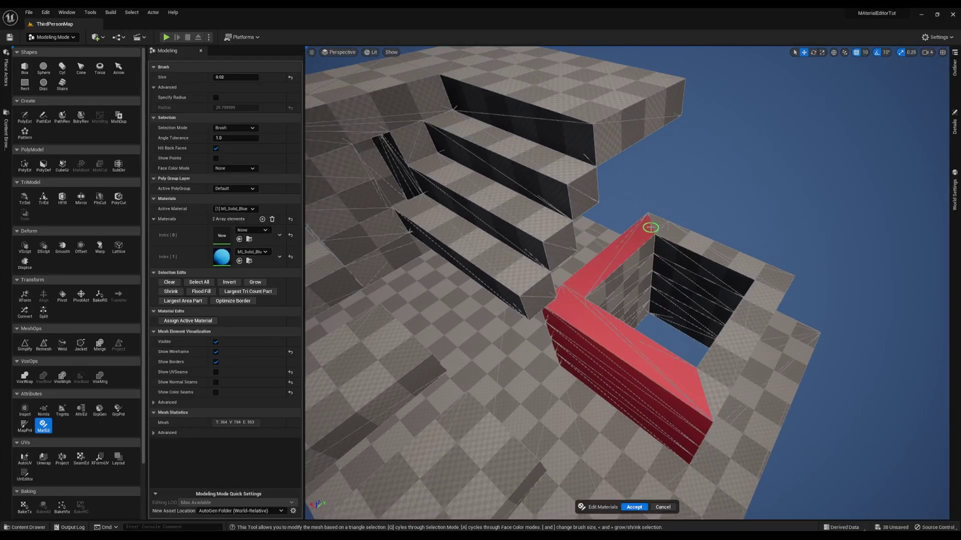
pyautogui.moveTo(728, 253); pyautogui.dragTo(758, 299)
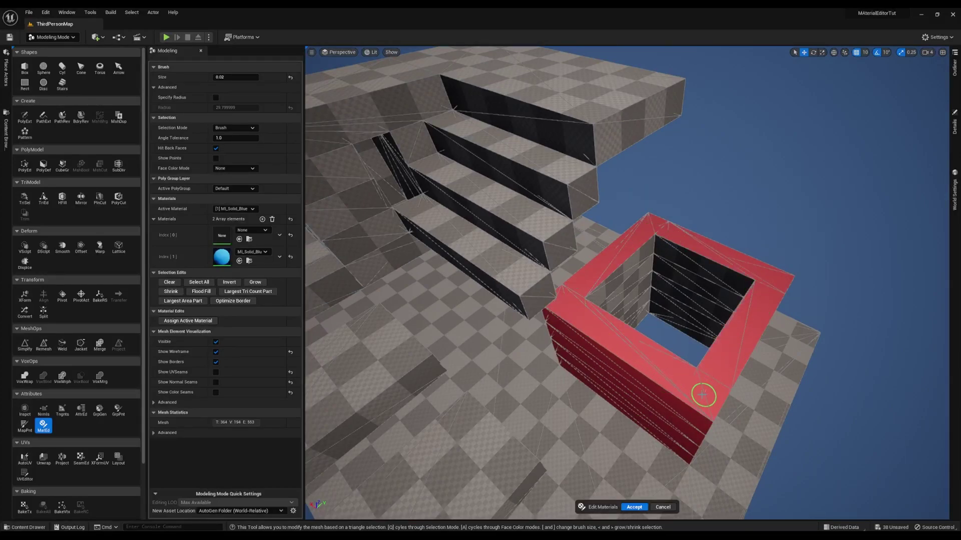
# - Brush-select two adjacent inner walls of the hollow box, adding them to the triangle selection
pyautogui.moveTo(703, 395); pyautogui.dragTo(711, 374, button='right')
pyautogui.moveTo(657, 317); pyautogui.dragTo(630, 352)
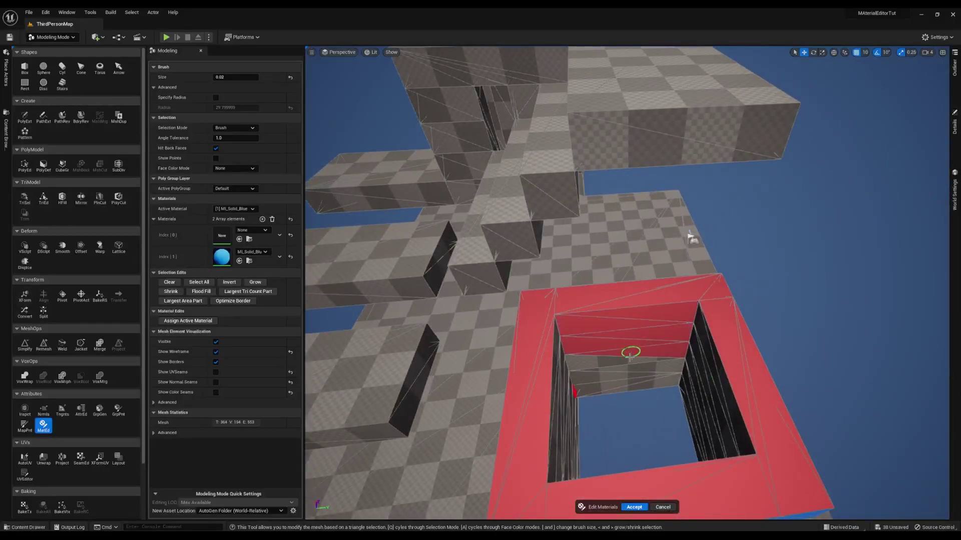
pyautogui.moveTo(692, 238); pyautogui.dragTo(468, 223, button='right')
pyautogui.moveTo(481, 343)
pyautogui.mouseDown(button='right')
pyautogui.moveTo(670, 392)
pyautogui.moveTo(644, 353)
pyautogui.mouseUp(button='right')
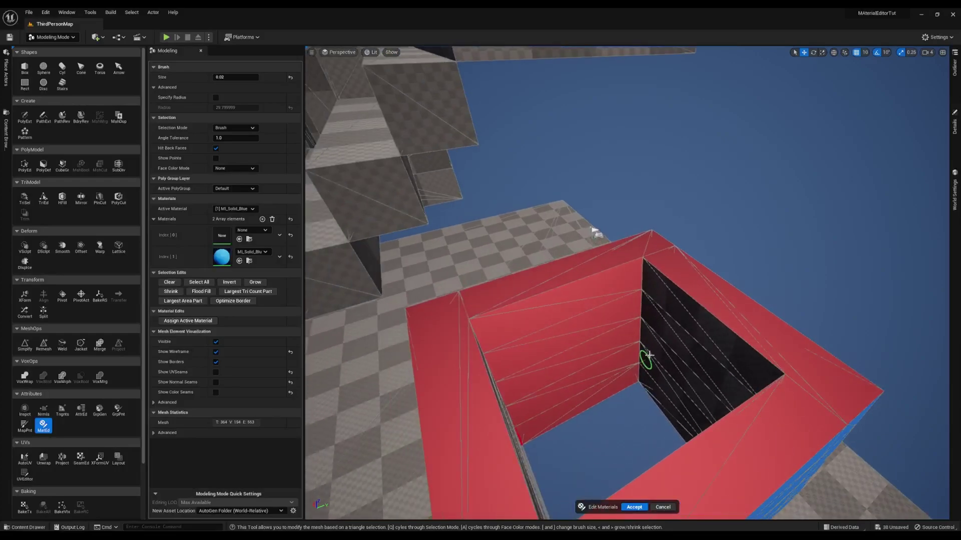
pyautogui.moveTo(644, 353)
pyautogui.mouseDown()
pyautogui.moveTo(691, 305)
pyautogui.moveTo(654, 377)
pyautogui.mouseUp()
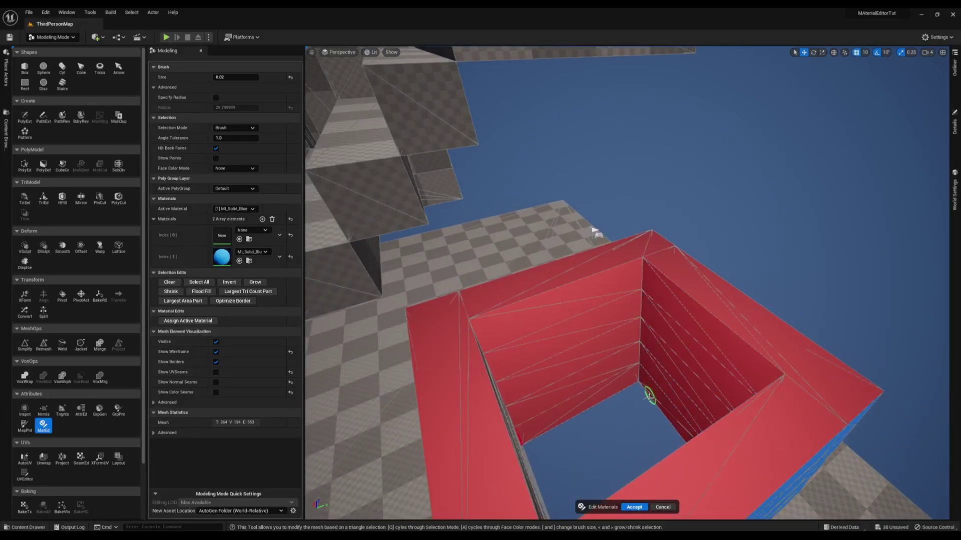
# - Add the box's two remaining inner walls to the selection and assign the active MI_Solid_Blue material to all selected faces
pyautogui.moveTo(649, 396); pyautogui.dragTo(678, 479, button='right')
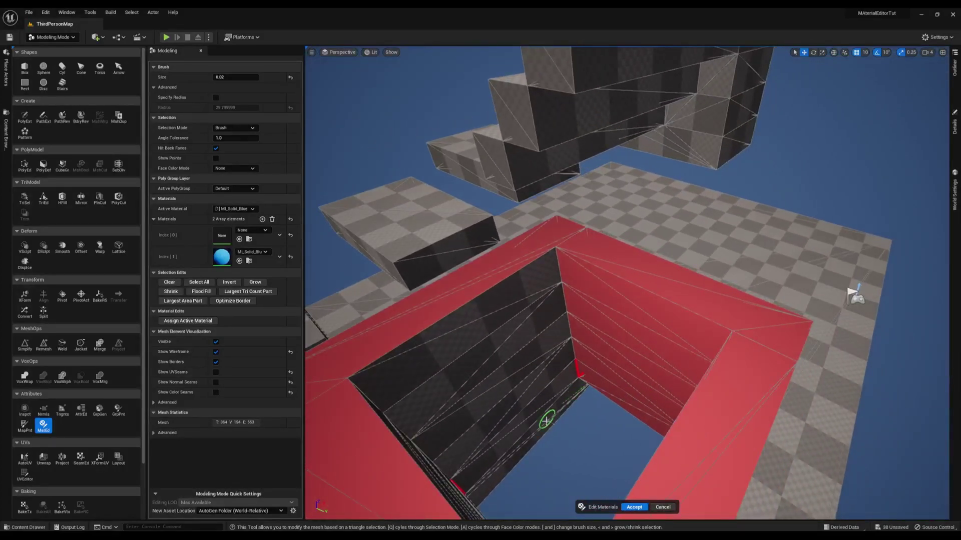
pyautogui.moveTo(544, 425)
pyautogui.mouseDown()
pyautogui.moveTo(514, 403)
pyautogui.moveTo(467, 333)
pyautogui.moveTo(475, 310)
pyautogui.mouseUp()
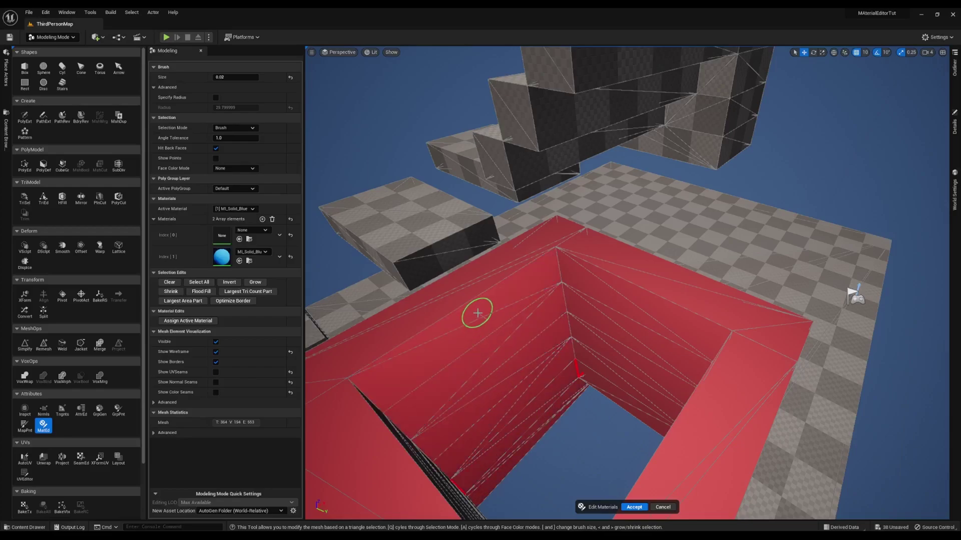
pyautogui.moveTo(475, 310)
pyautogui.mouseDown(button='right')
pyautogui.moveTo(509, 224)
pyautogui.moveTo(386, 302)
pyautogui.moveTo(575, 244)
pyautogui.moveTo(560, 311)
pyautogui.mouseUp(button='right')
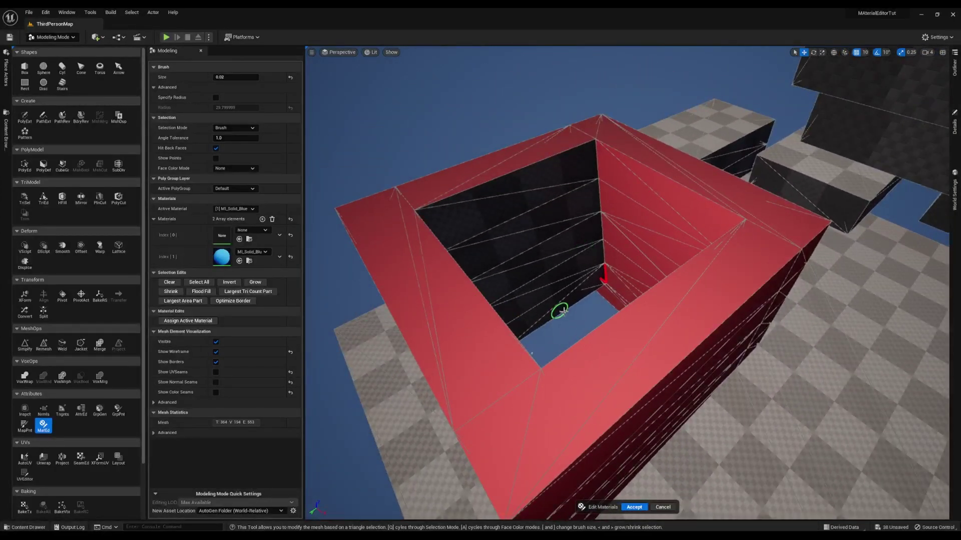
pyautogui.moveTo(524, 190); pyautogui.dragTo(600, 274, button='right')
pyautogui.click(189, 321)
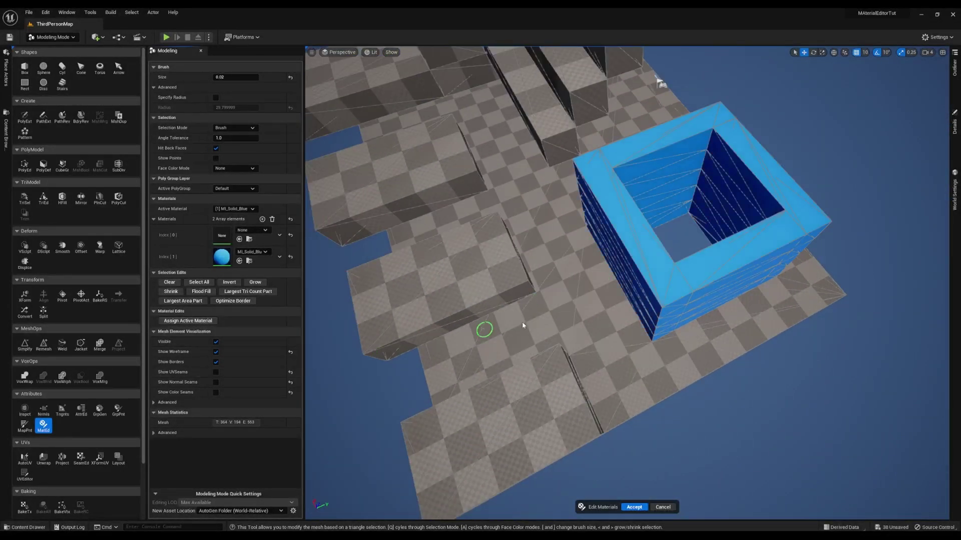
# - Brush-select the top face and the outer end face of the lowest block next to the blue box
pyautogui.moveTo(482, 332)
pyautogui.mouseDown(button='right')
pyautogui.moveTo(517, 449)
pyautogui.moveTo(397, 348)
pyautogui.moveTo(552, 348)
pyautogui.moveTo(506, 345)
pyautogui.mouseUp(button='right')
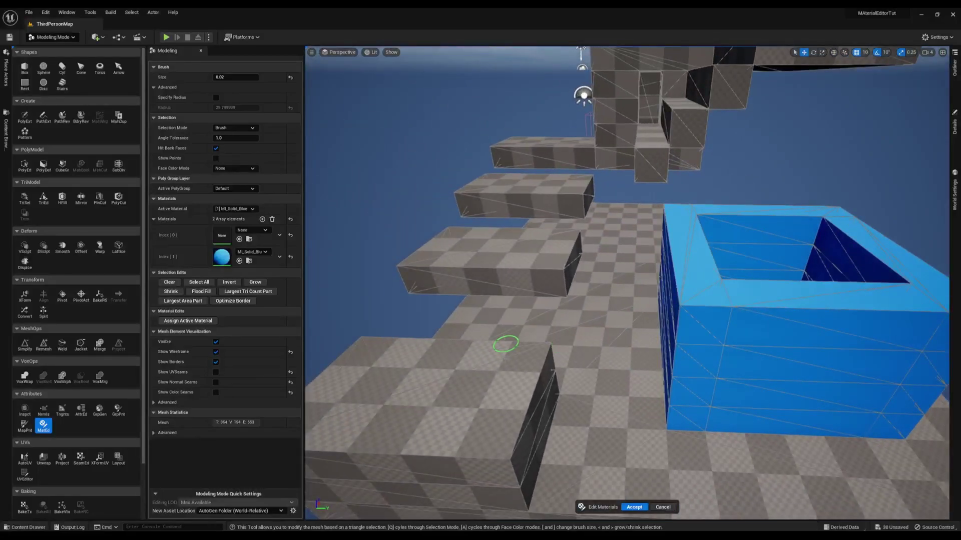
pyautogui.moveTo(476, 395)
pyautogui.mouseDown()
pyautogui.moveTo(448, 395)
pyautogui.moveTo(435, 380)
pyautogui.mouseUp()
pyautogui.moveTo(436, 380)
pyautogui.mouseDown(button='right')
pyautogui.moveTo(480, 324)
pyautogui.moveTo(590, 350)
pyautogui.mouseUp(button='right')
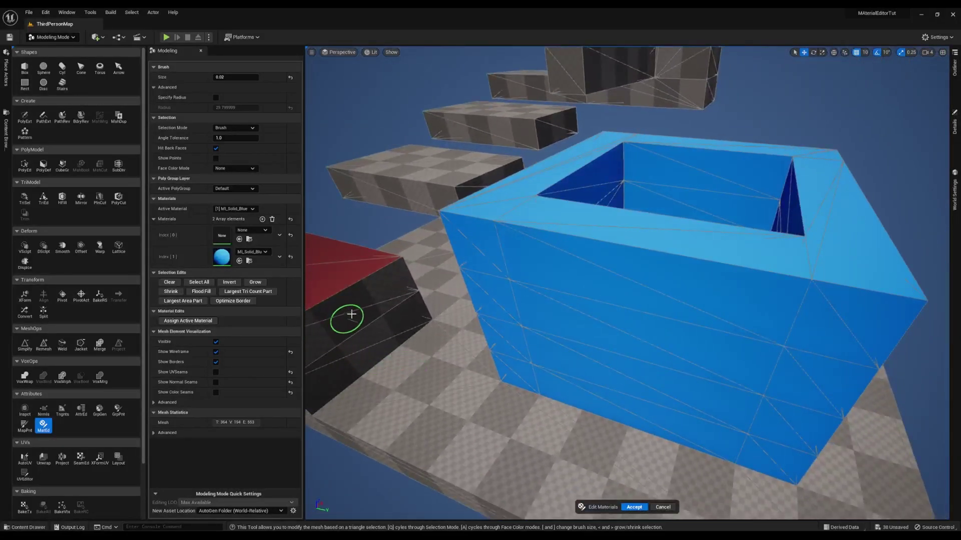
pyautogui.click(348, 364)
pyautogui.moveTo(347, 364)
pyautogui.mouseDown(button='right')
pyautogui.moveTo(400, 361)
pyautogui.moveTo(361, 400)
pyautogui.moveTo(321, 391)
pyautogui.moveTo(380, 370)
pyautogui.moveTo(326, 343)
pyautogui.mouseUp(button='right')
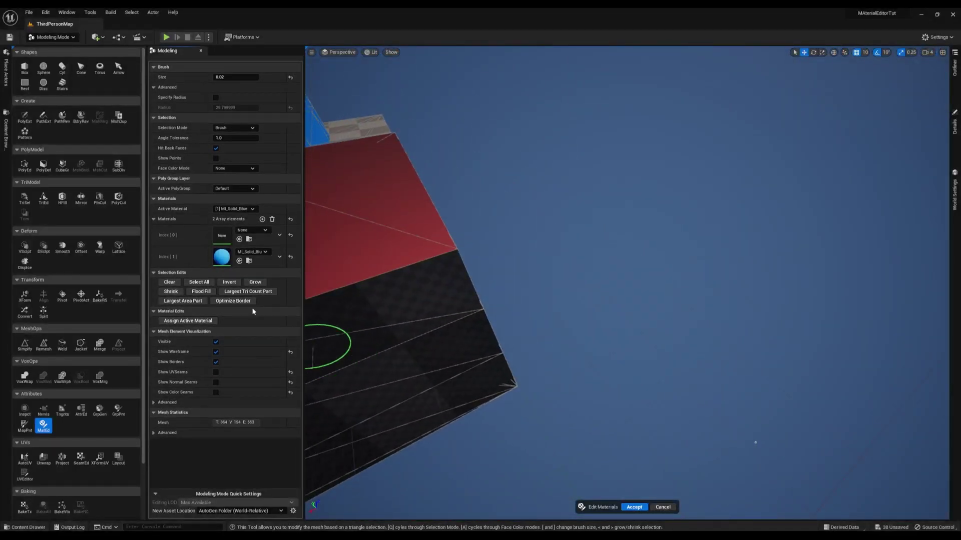
pyautogui.moveTo(400, 300); pyautogui.dragTo(525, 276, button='right')
pyautogui.scroll(-6, 525, 276)
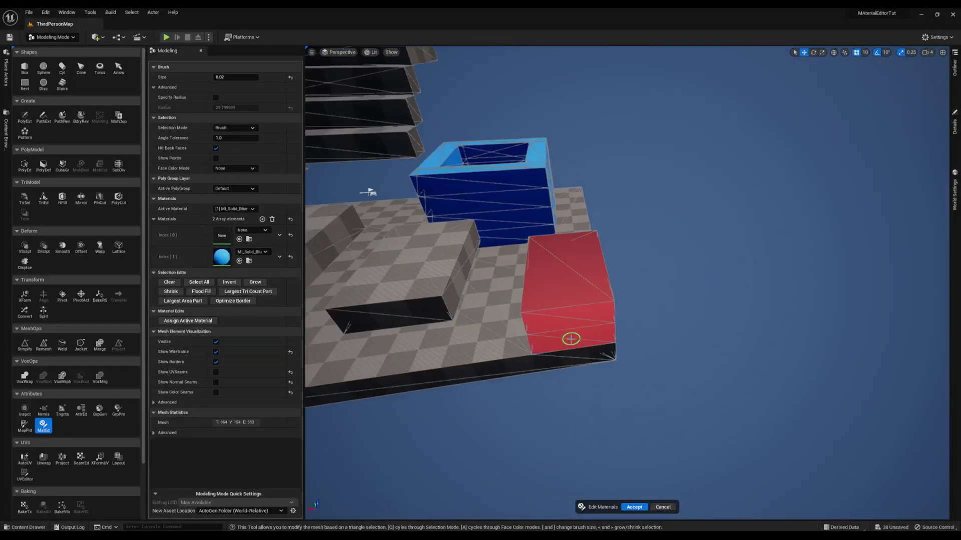
pyautogui.moveTo(571, 339); pyautogui.dragTo(496, 297, button='right')
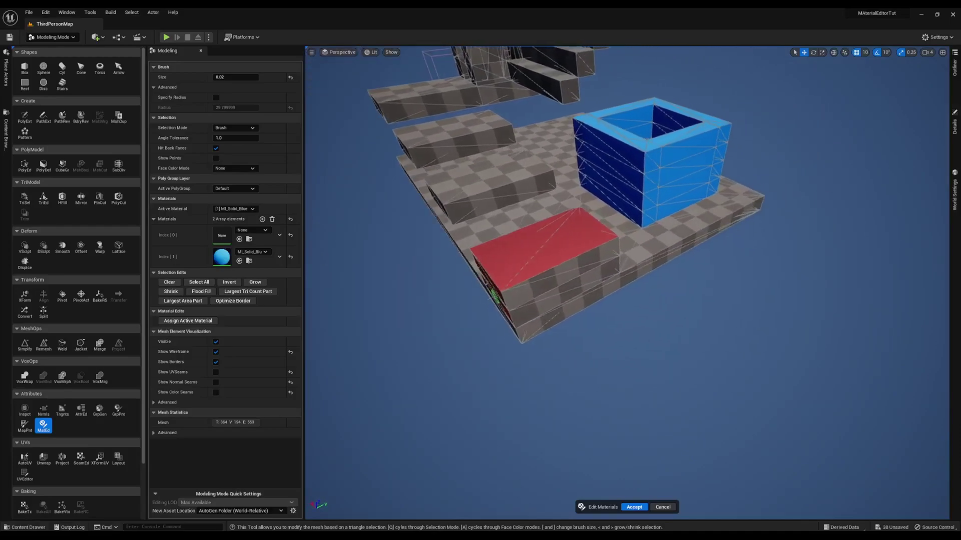